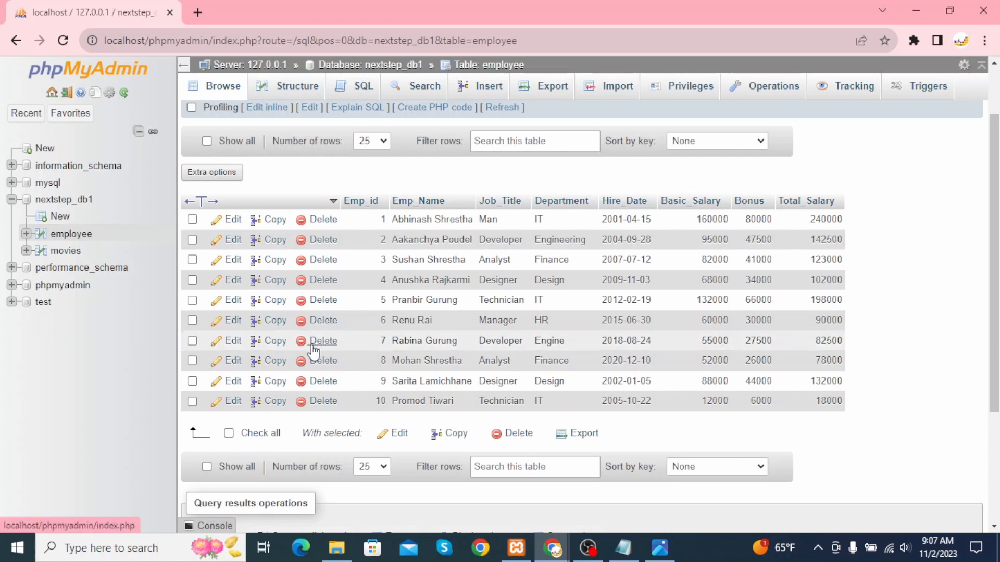
# - Review the employee table's structure and delete the employee record with Emp_id 7
pyautogui.click(297, 90)
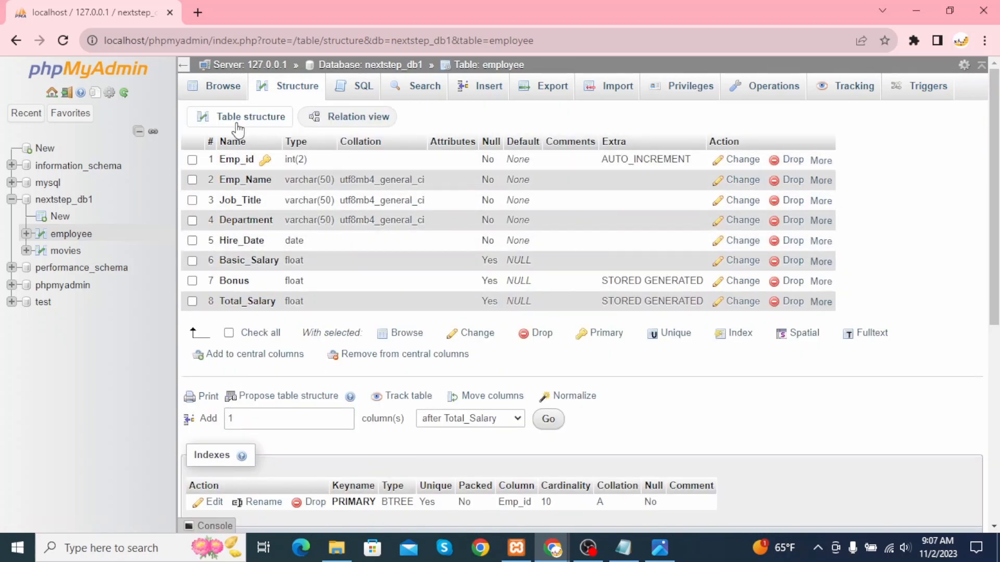
pyautogui.click(225, 91)
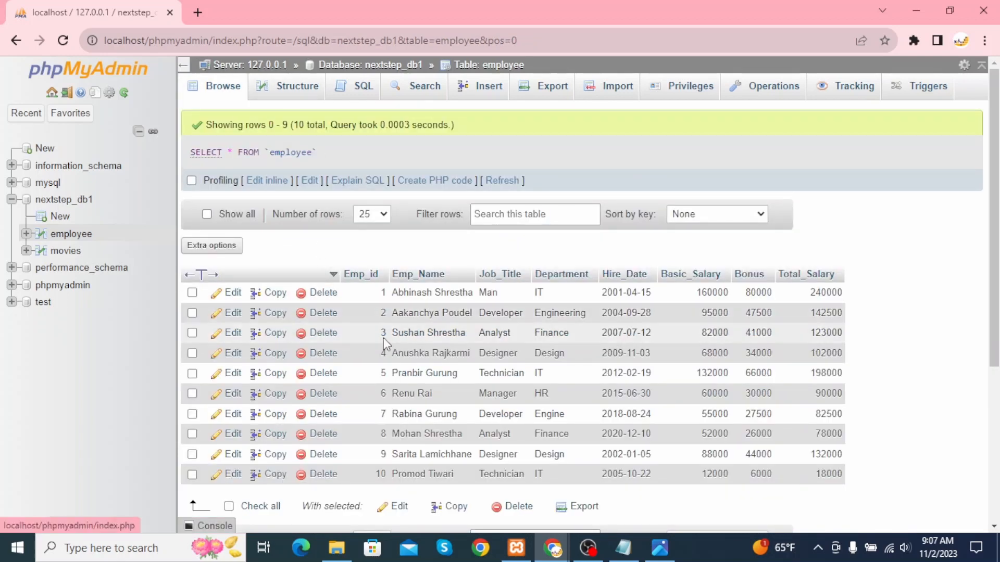
pyautogui.scroll(-1, 408, 286)
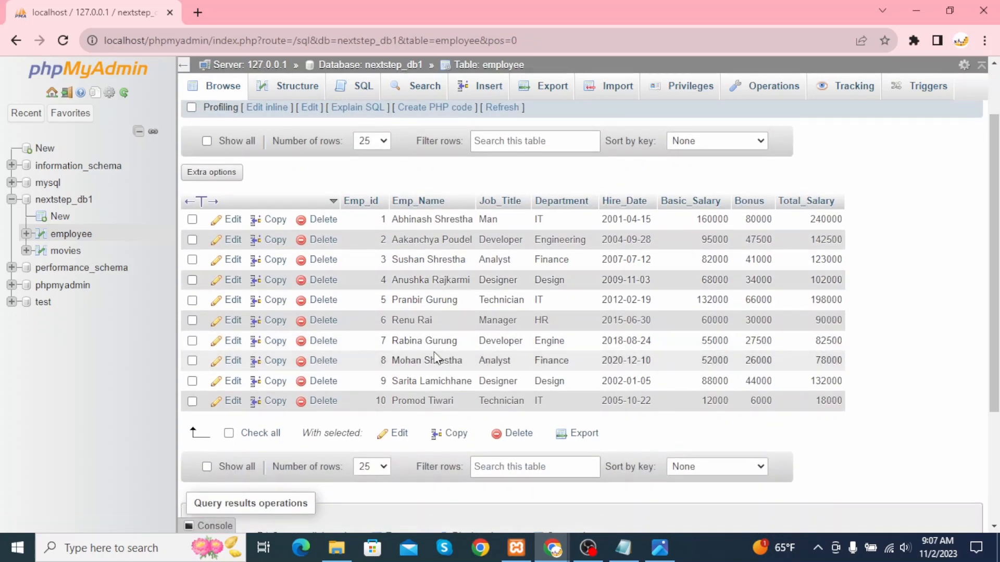
pyautogui.click(324, 341)
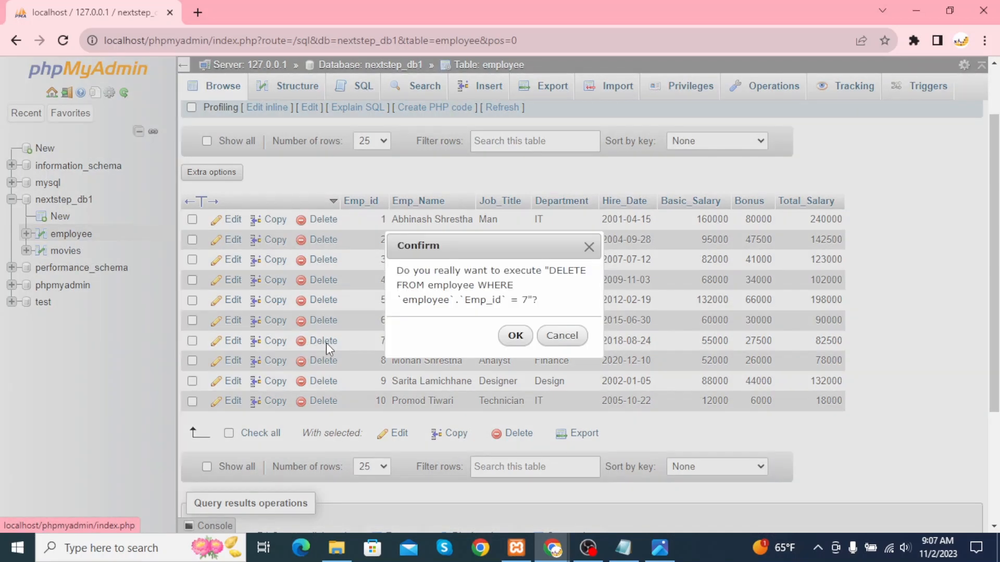
pyautogui.click(514, 334)
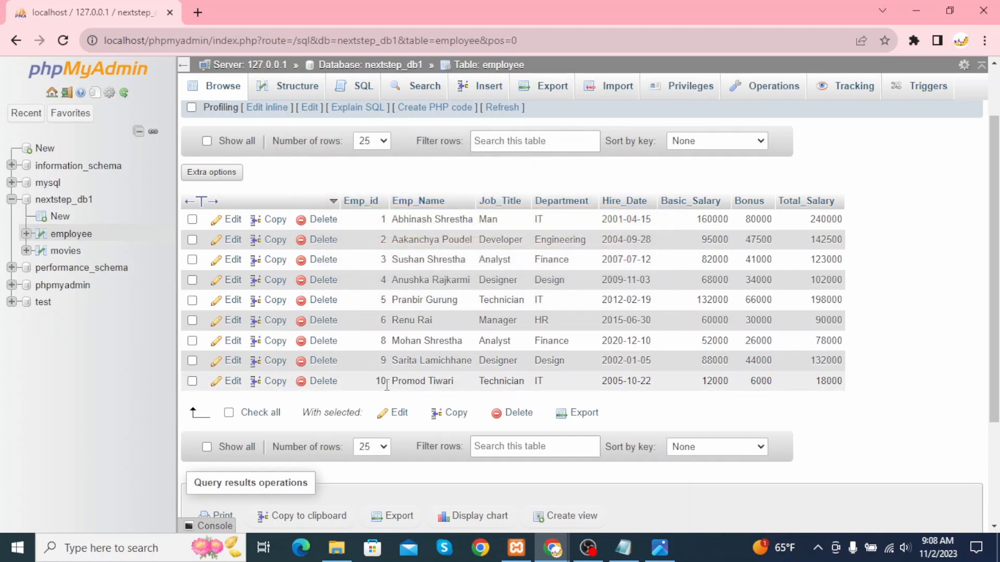
# - Set Basic_Salary to 120000 for the employee record with Emp_id 10 and save it
pyautogui.click(234, 384)
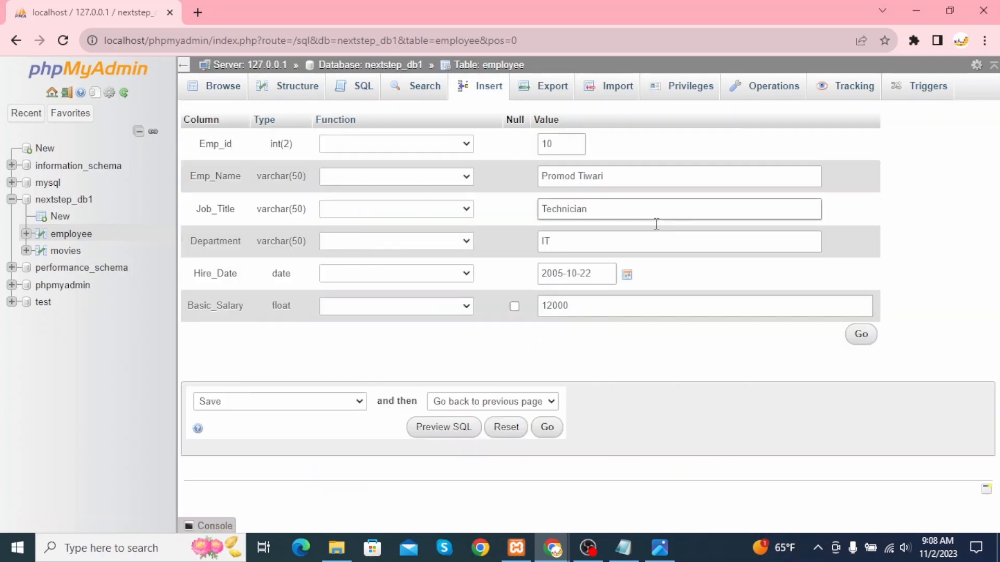
pyautogui.click(587, 306)
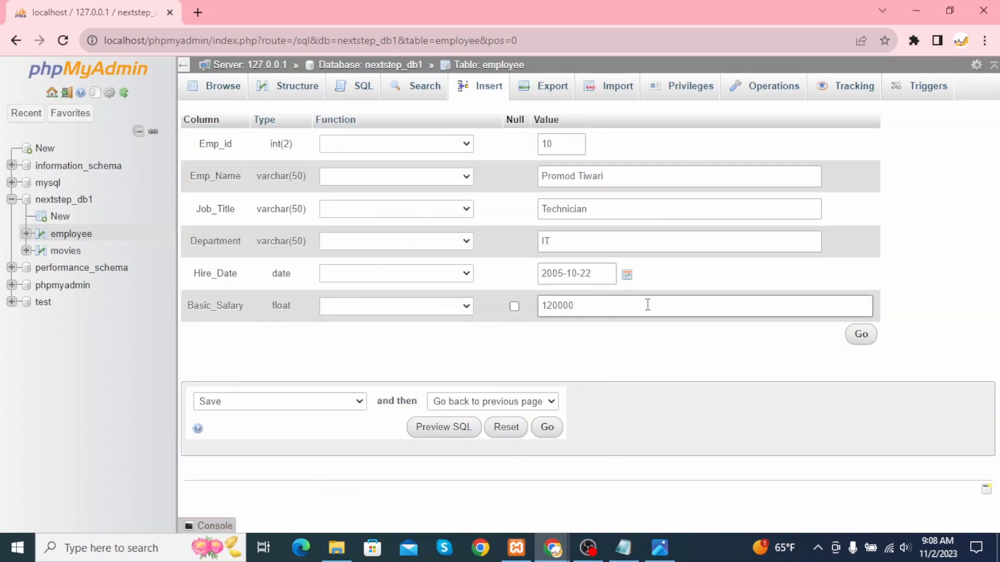
pyautogui.click(862, 336)
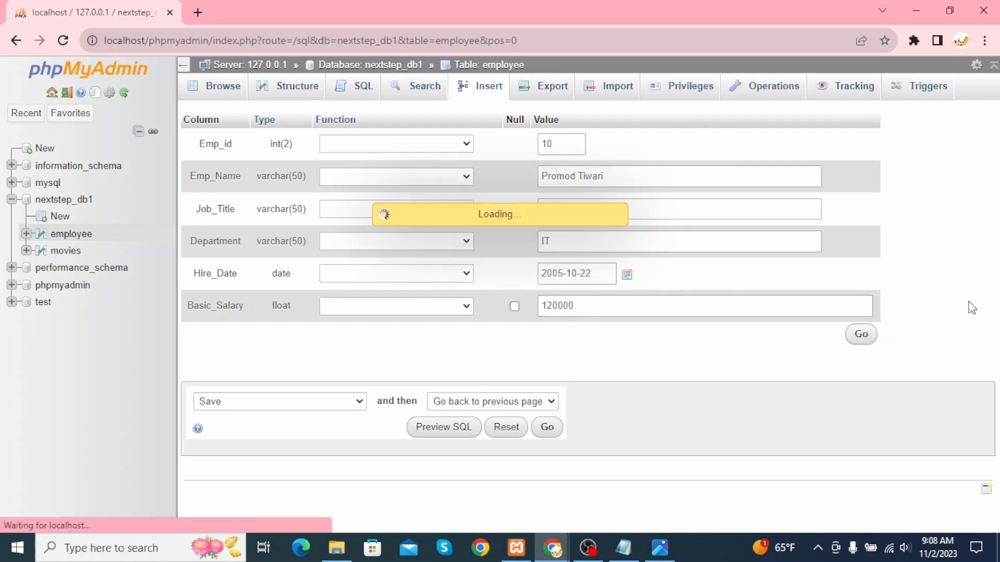
pyautogui.scroll(-5, 695, 268)
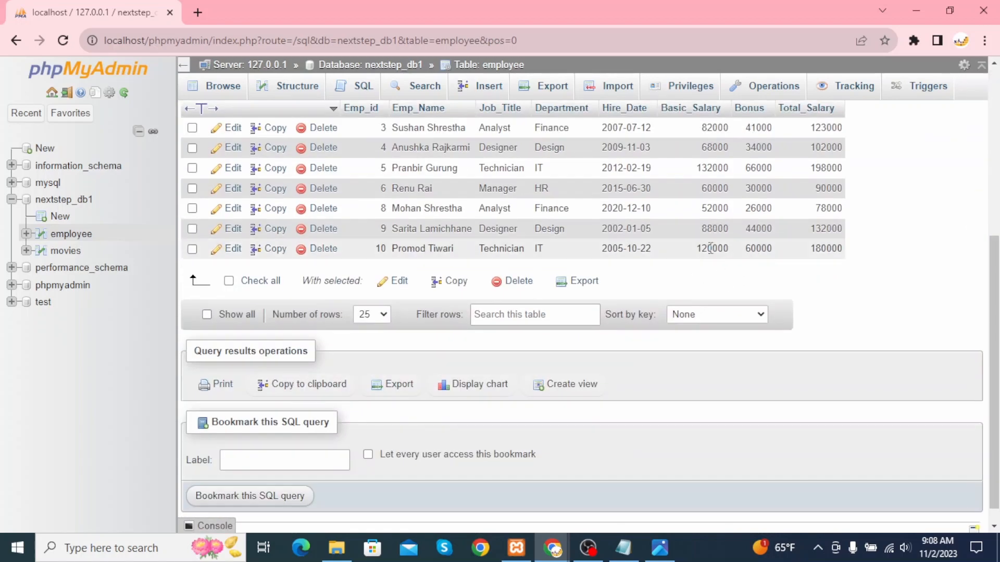
# - Set Job_Title to Manager for the employee record with Emp_id 1 and save it
pyautogui.scroll(2, 759, 254)
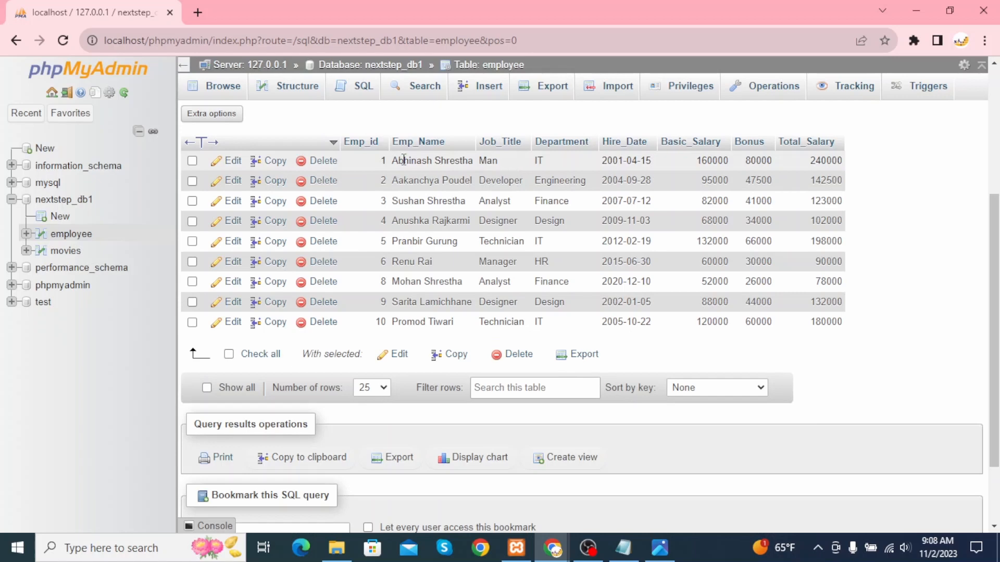
pyautogui.click(236, 161)
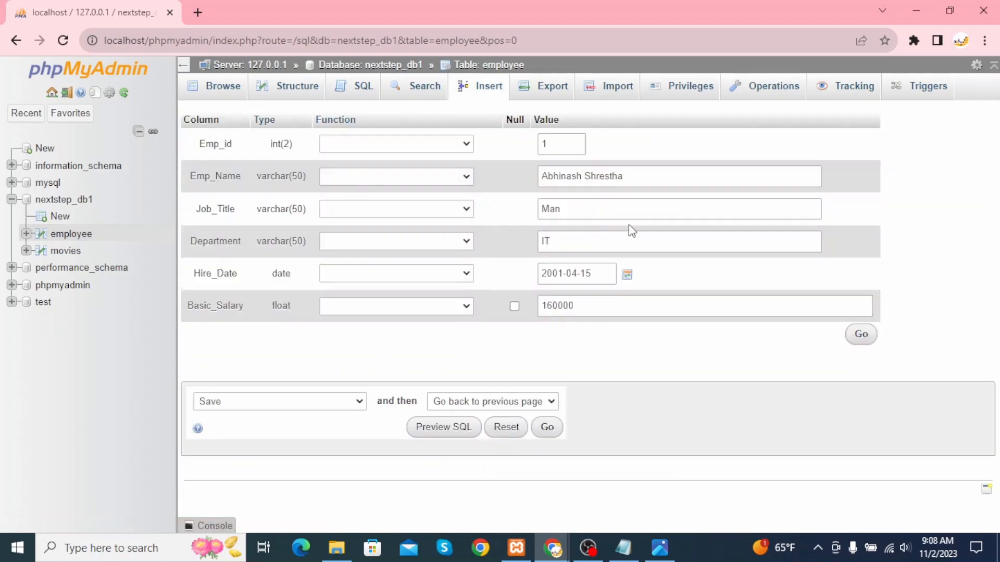
pyautogui.click(578, 203)
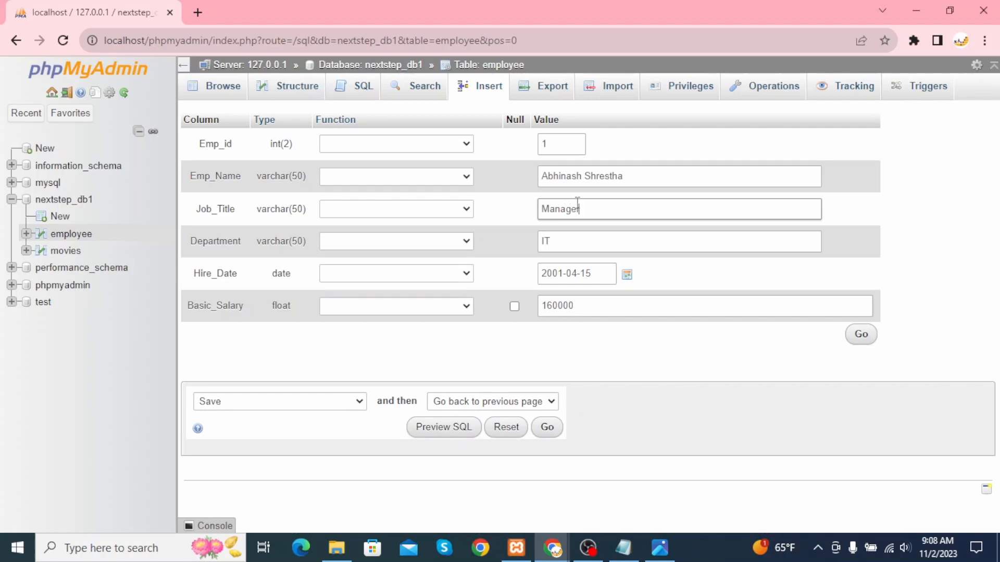
pyautogui.write('ager')
pyautogui.click(864, 336)
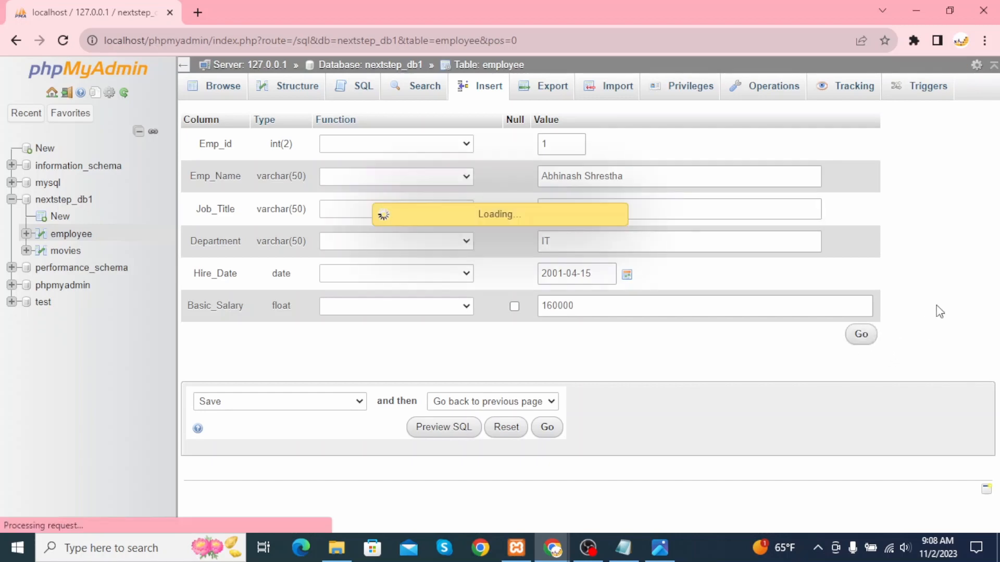
pyautogui.scroll(-3, 707, 340)
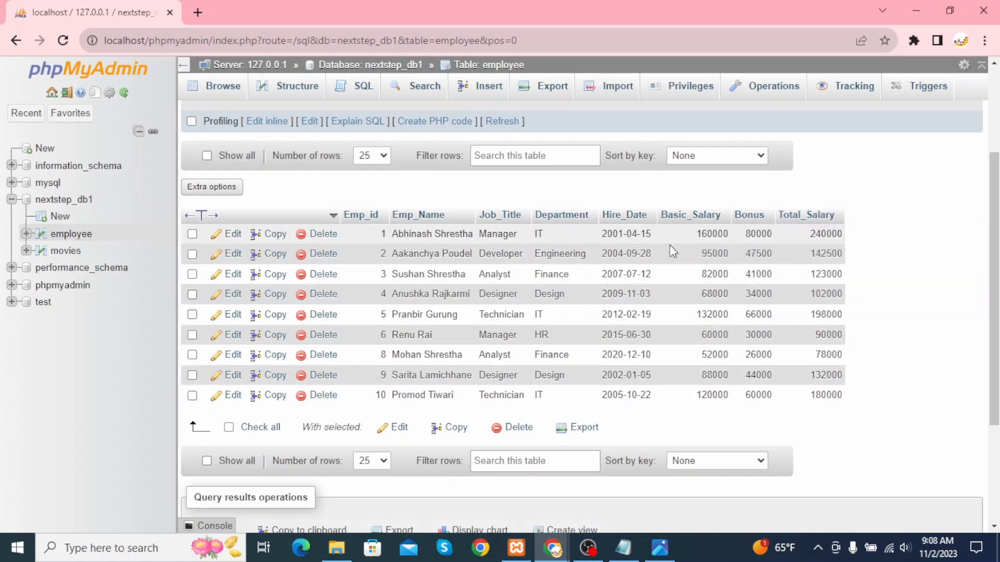
# - Browse the movies table and compare its box office figures with the reference table in Movies.PNG
pyautogui.click(78, 253)
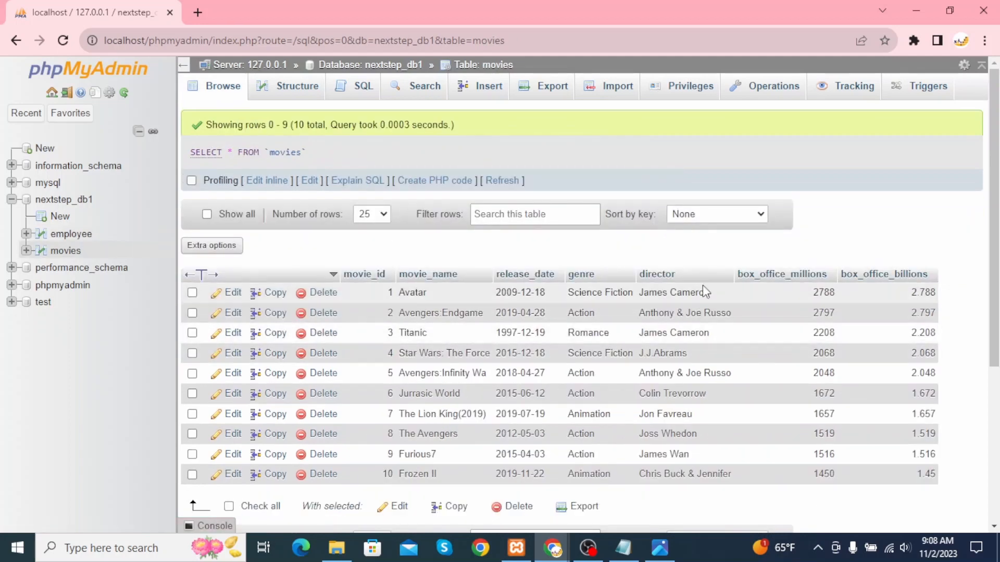
pyautogui.scroll(-3, 702, 285)
pyautogui.scroll(2, 702, 291)
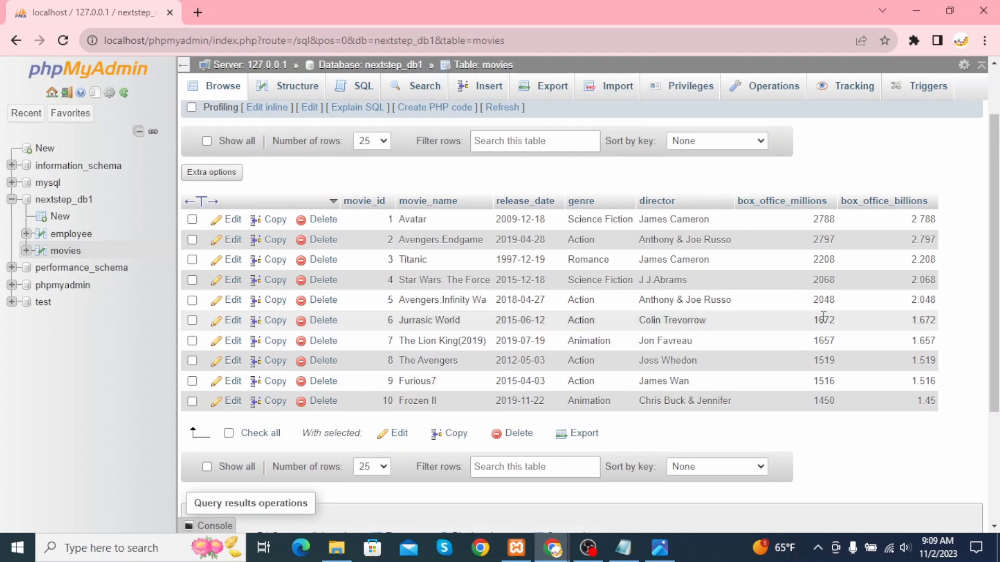
pyautogui.click(660, 547)
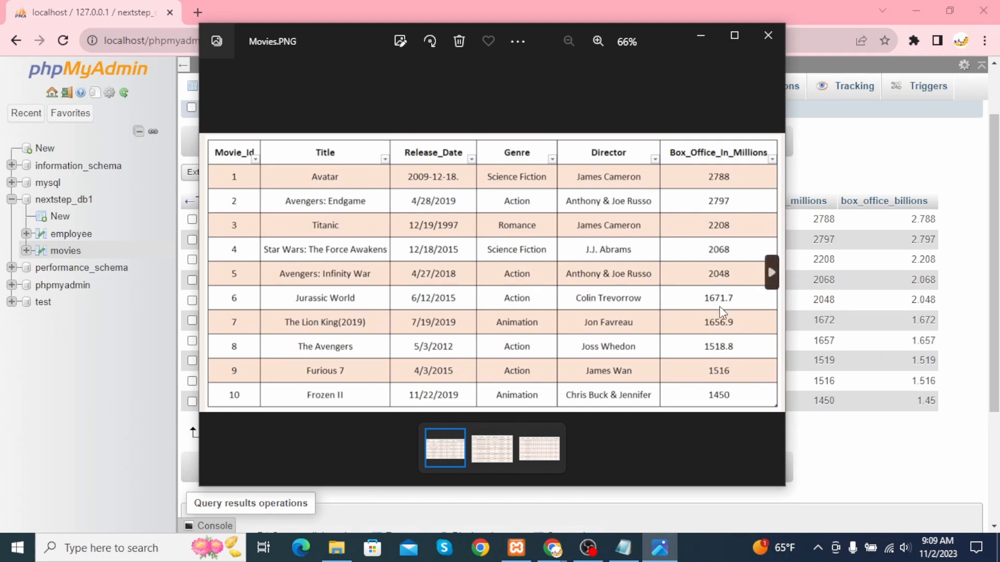
pyautogui.click(701, 35)
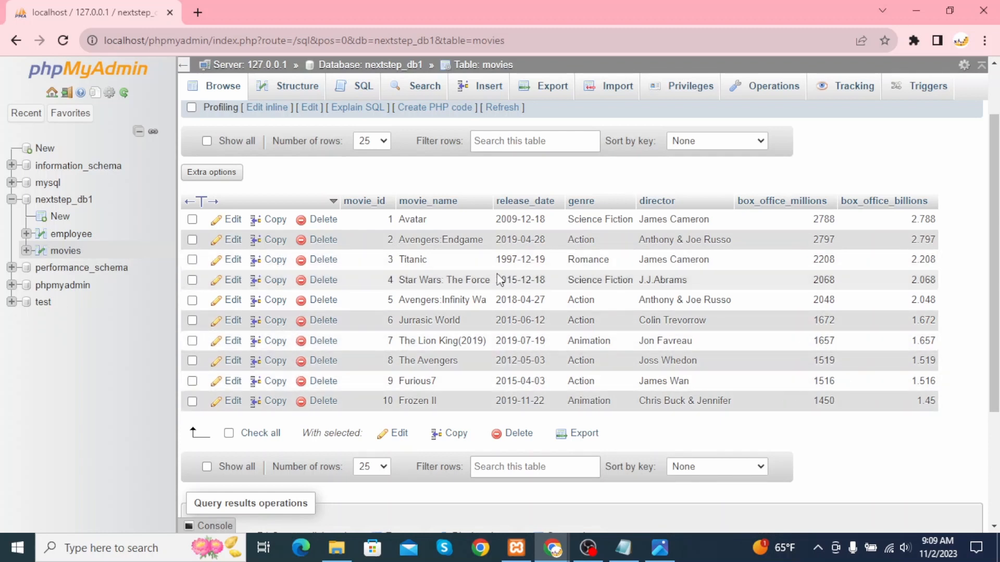
# - Open the SQL query editor for the movies table, remove the default query and consult Movies.PNG
pyautogui.click(360, 86)
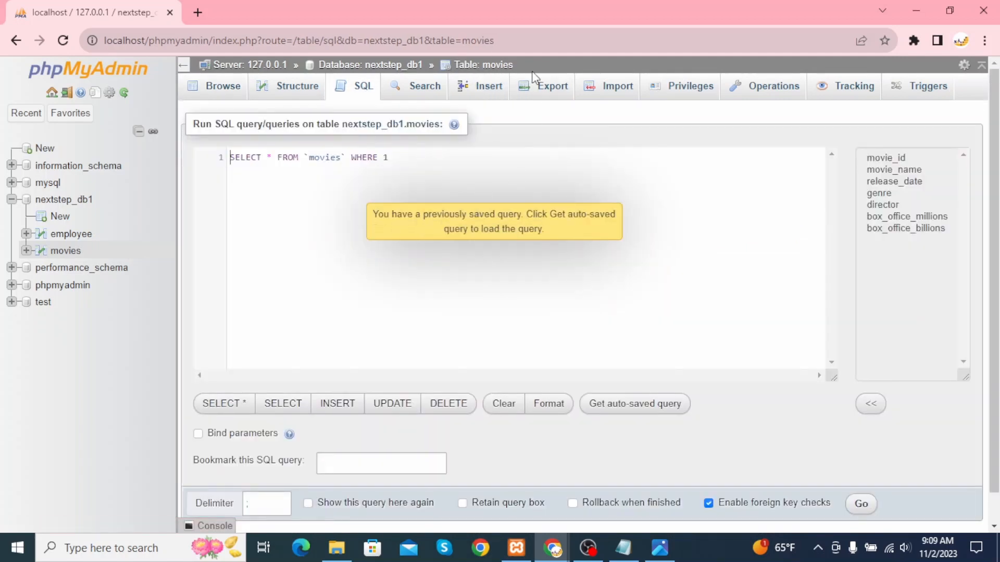
pyautogui.moveTo(422, 158); pyautogui.dragTo(219, 159)
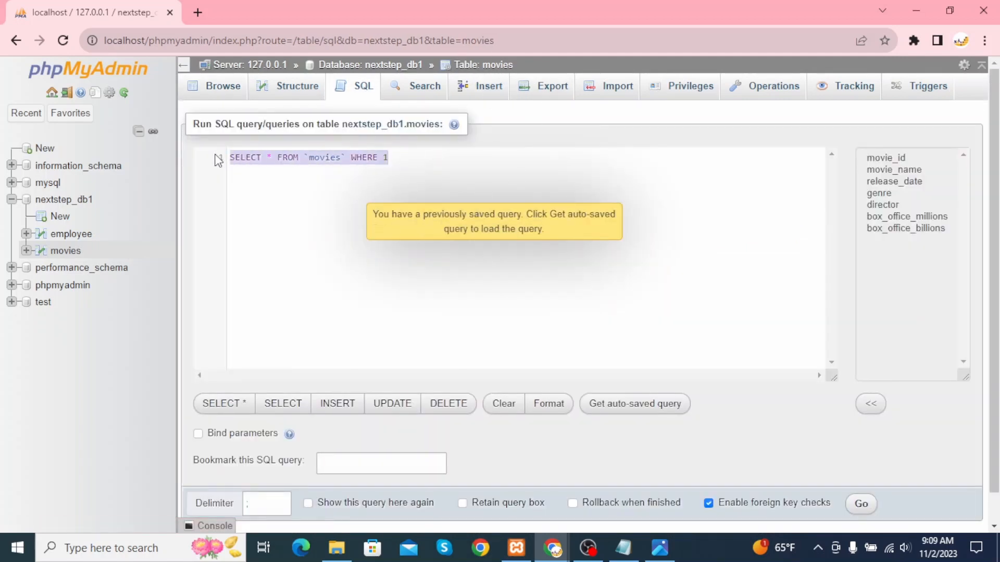
pyautogui.press('BackSpace')
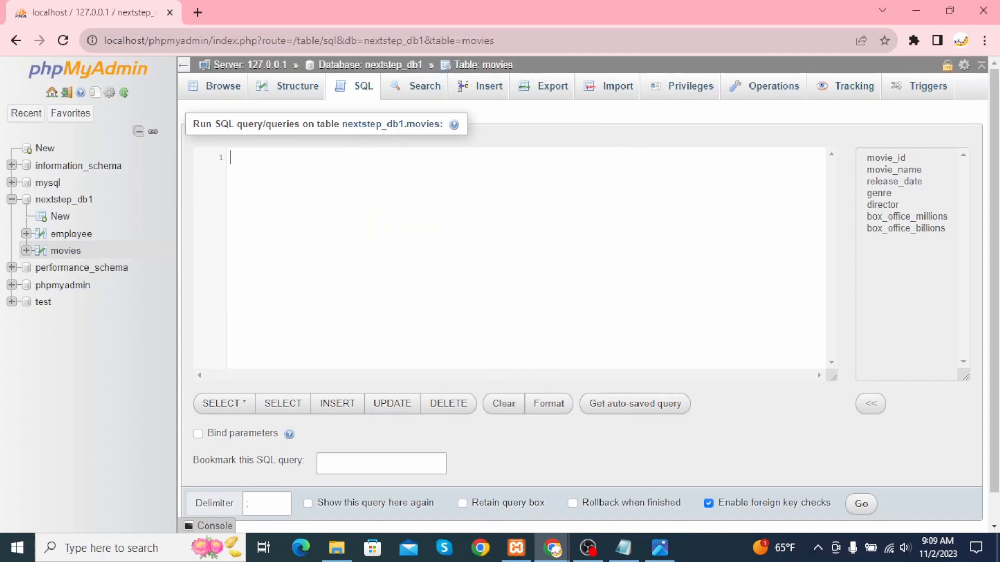
pyautogui.click(660, 548)
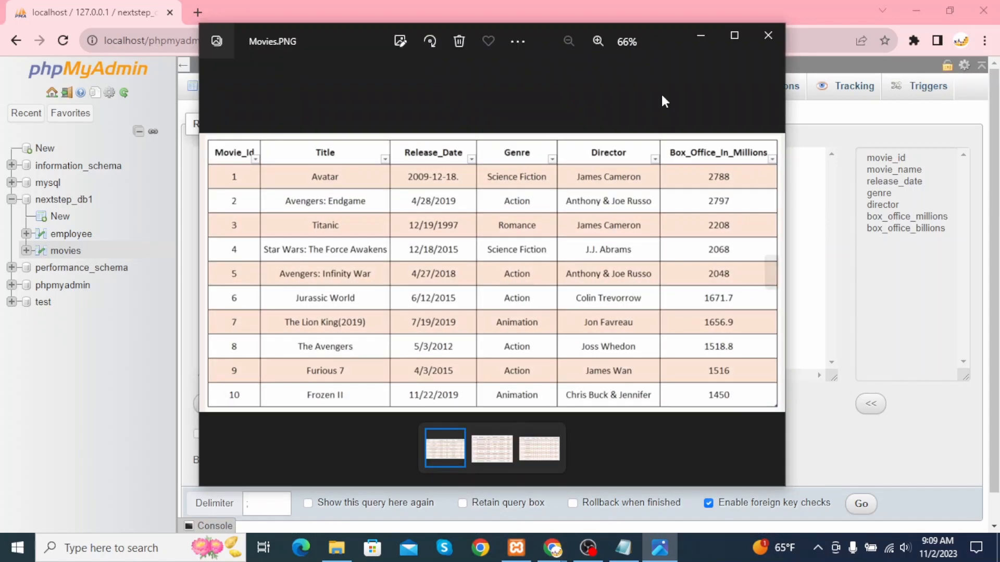
pyautogui.click(695, 29)
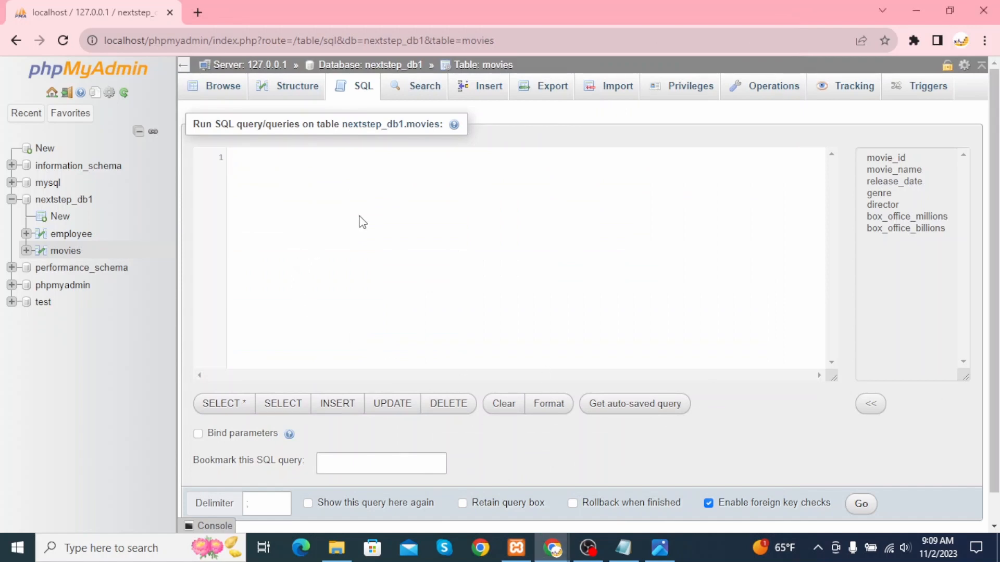
# - Begin a new SQL statement with UPDATE movies
pyautogui.write('updat')
pyautogui.press('Return')
pyautogui.write('movi')
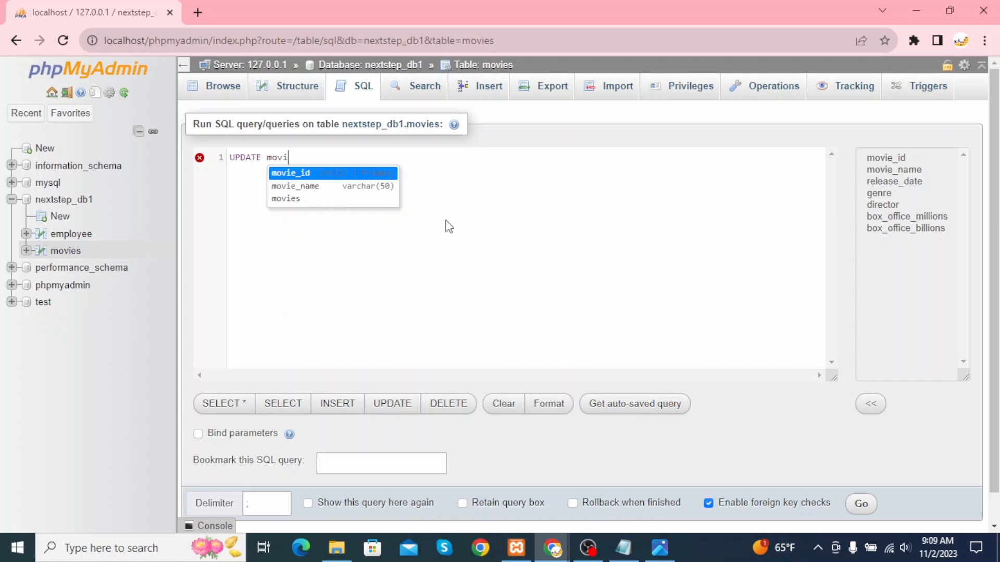
pyautogui.write('es')
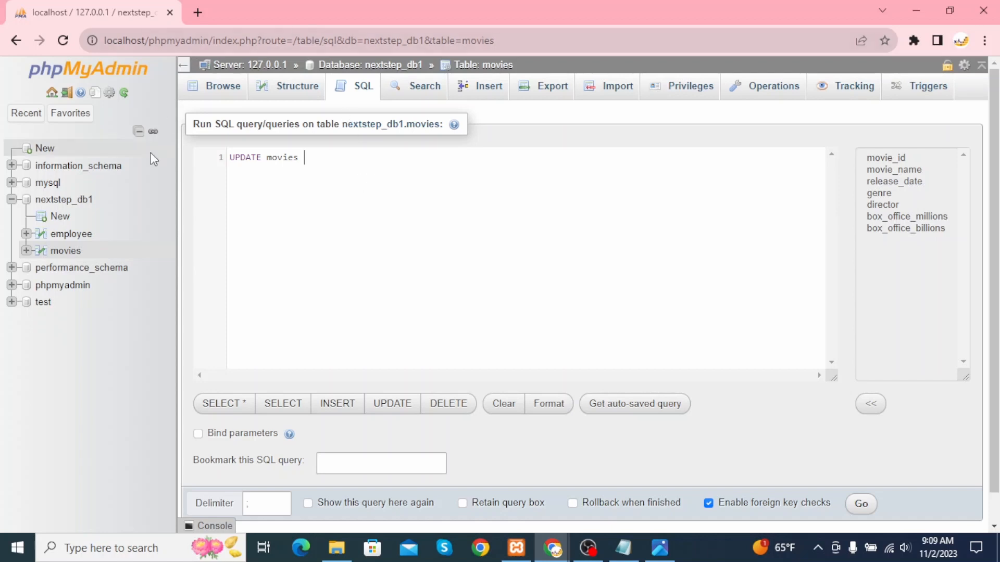
# - Open the movies table in a separate browser tab and check its box office column against Movies.PNG
pyautogui.rightClick(72, 255)
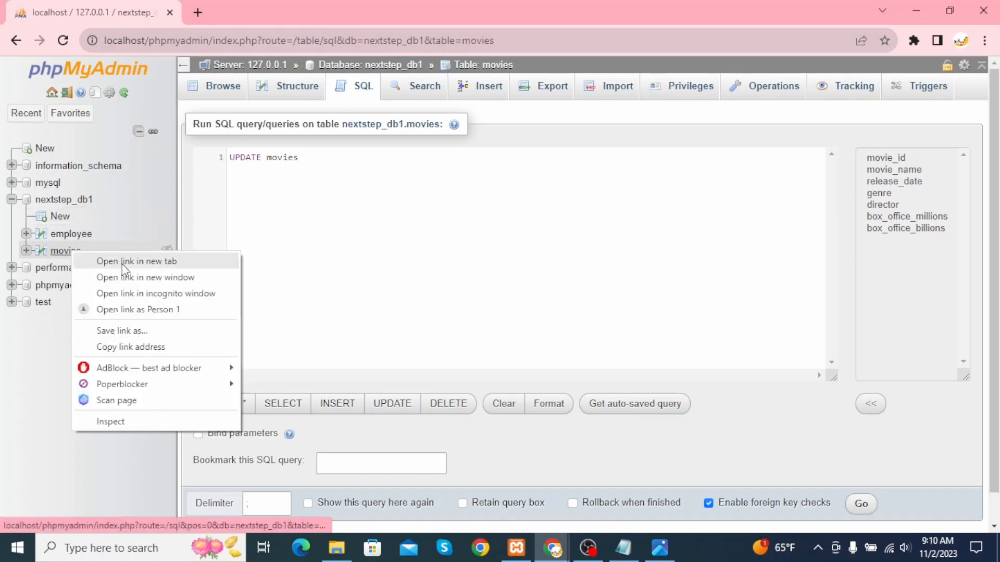
pyautogui.click(128, 262)
pyautogui.click(274, 10)
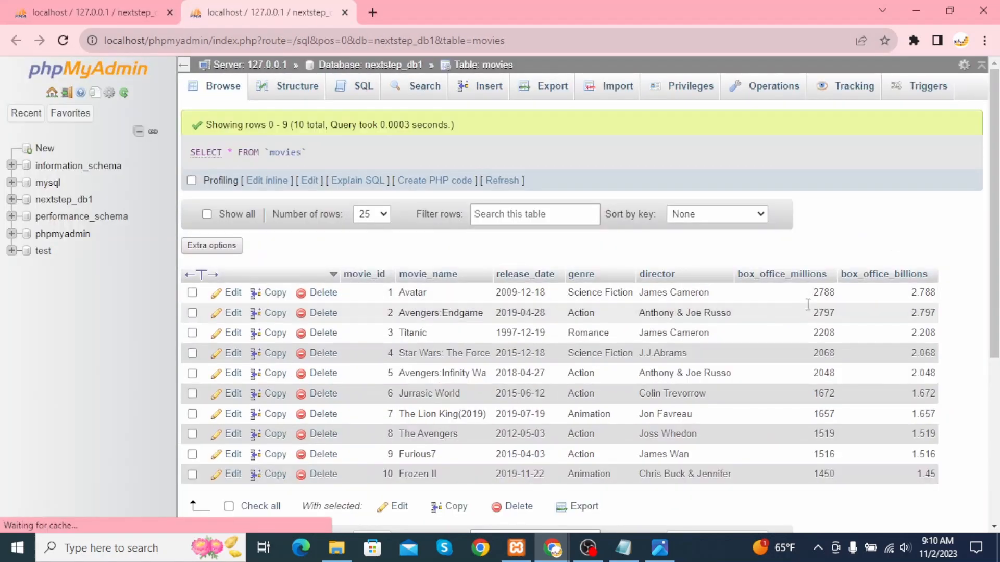
pyautogui.scroll(-3, 797, 299)
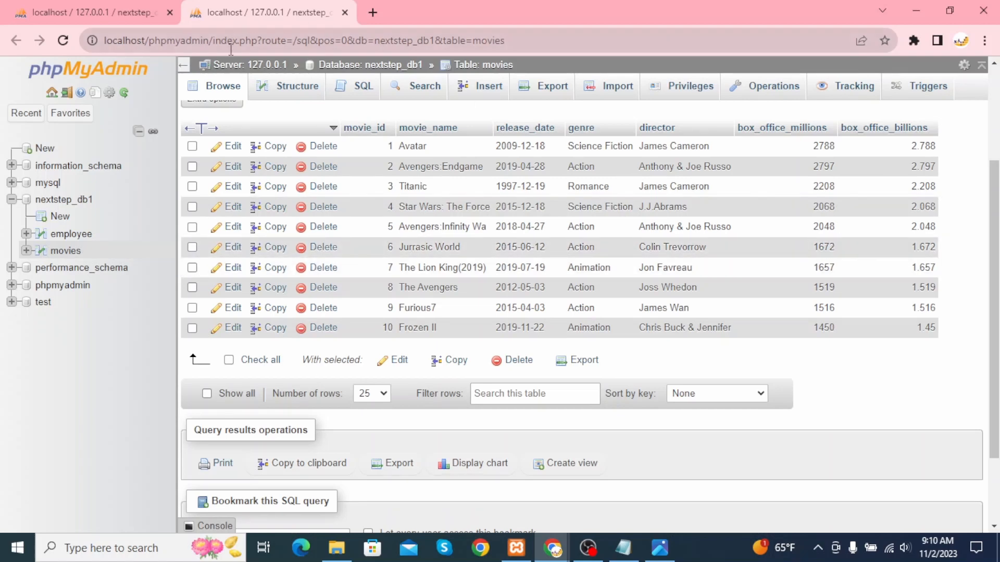
pyautogui.click(659, 548)
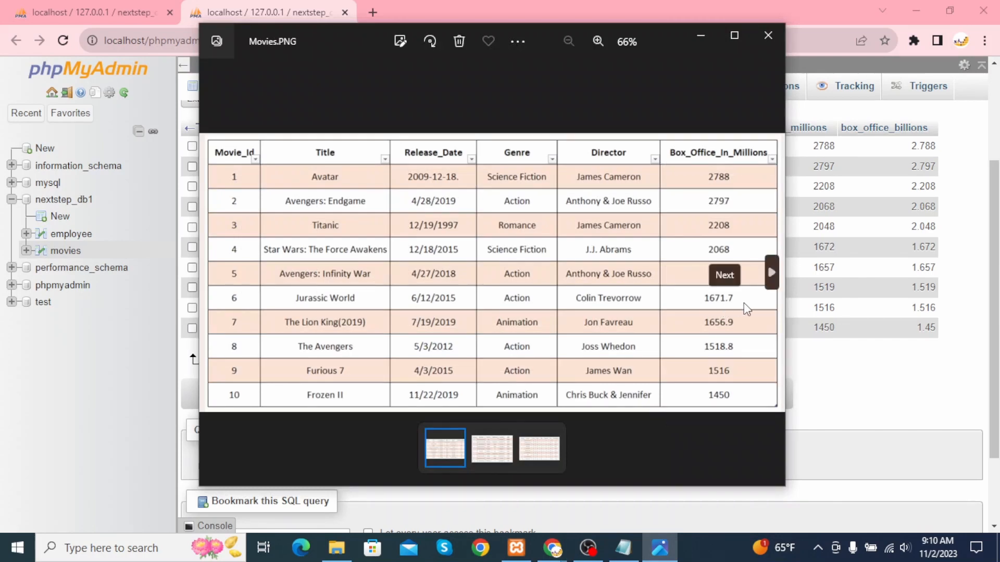
pyautogui.click(109, 14)
# - Extend the UPDATE movies statement with SET box_office_millions=1671.7
pyautogui.click(344, 161)
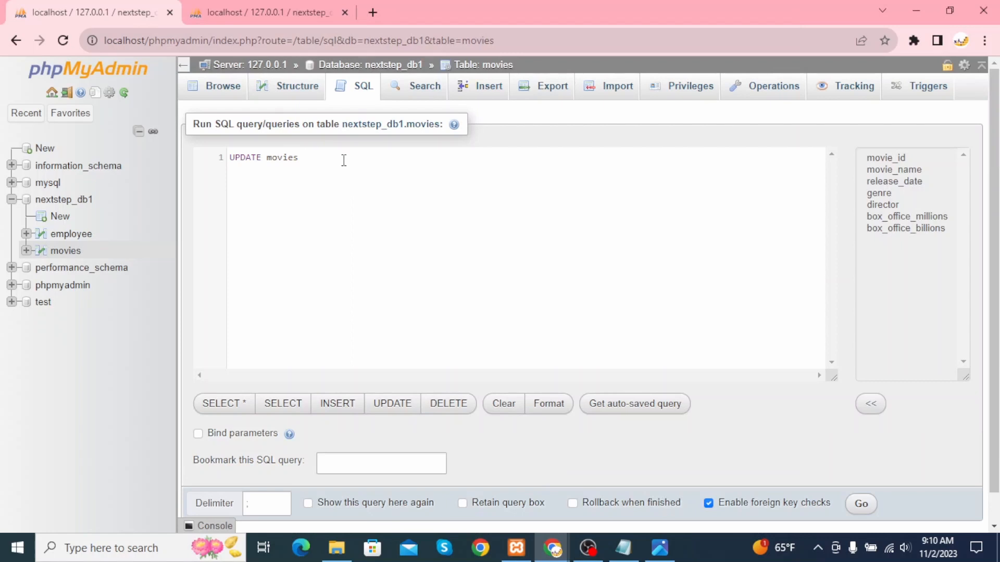
pyautogui.write('SET')
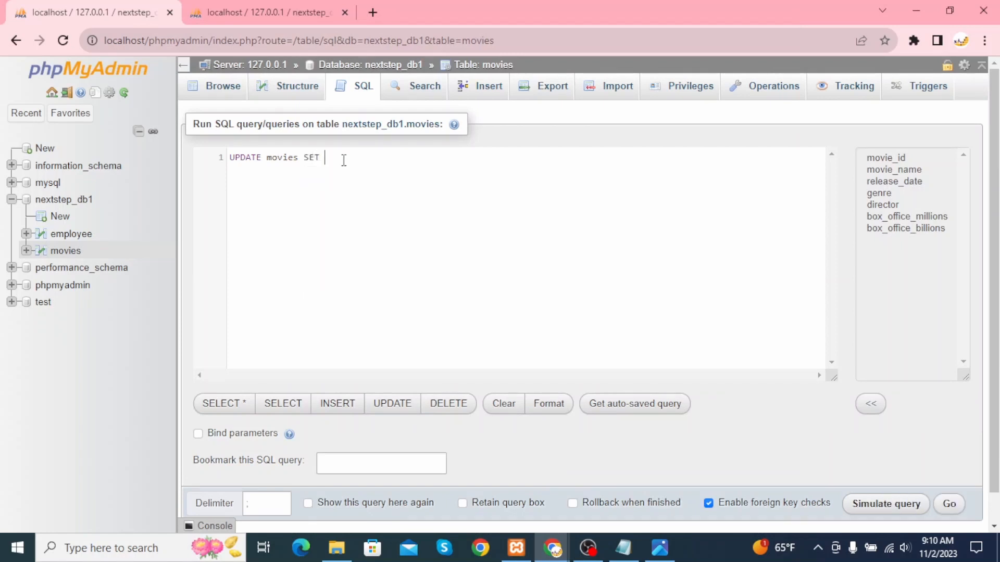
pyautogui.write(' bo')
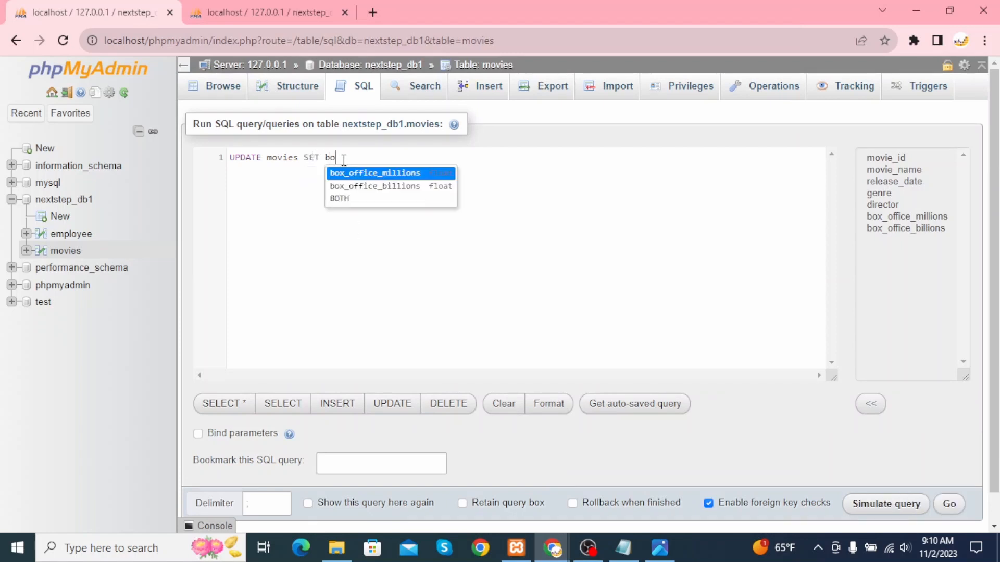
pyautogui.press('Return')
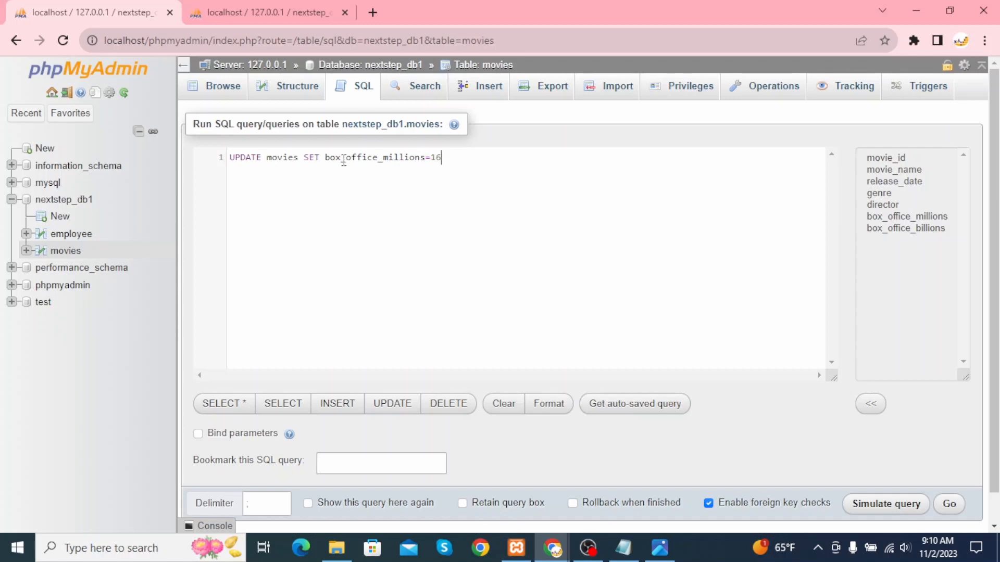
pyautogui.write('=1671.7')
pyautogui.click(283, 158)
pyautogui.moveTo(331, 157); pyautogui.dragTo(474, 158)
pyautogui.click(454, 184)
pyautogui.click(493, 182)
pyautogui.click(277, 23)
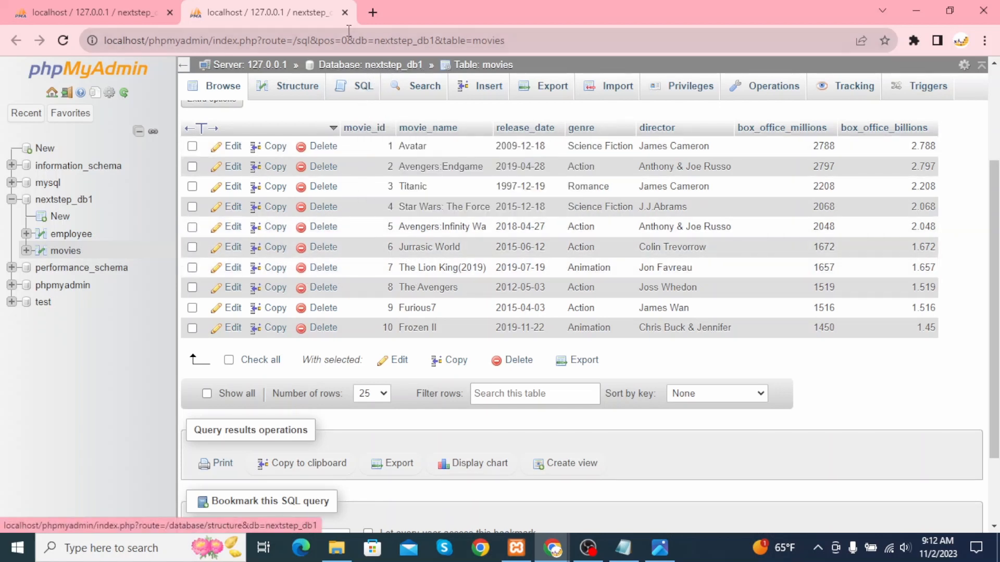
pyautogui.click(123, 11)
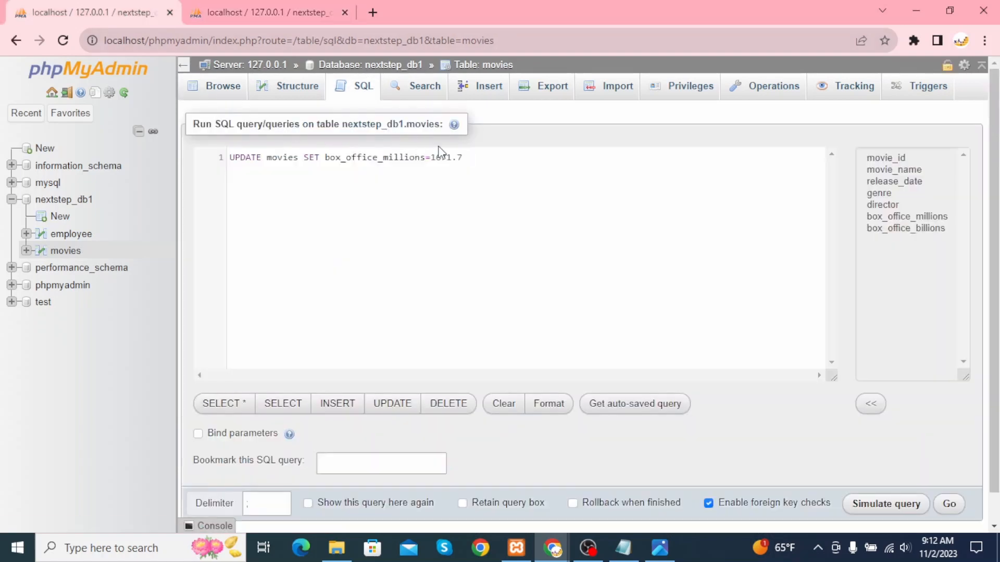
# - Complete the UPDATE movies statement with WHERE movie_id=6;
pyautogui.write('WHERE ')
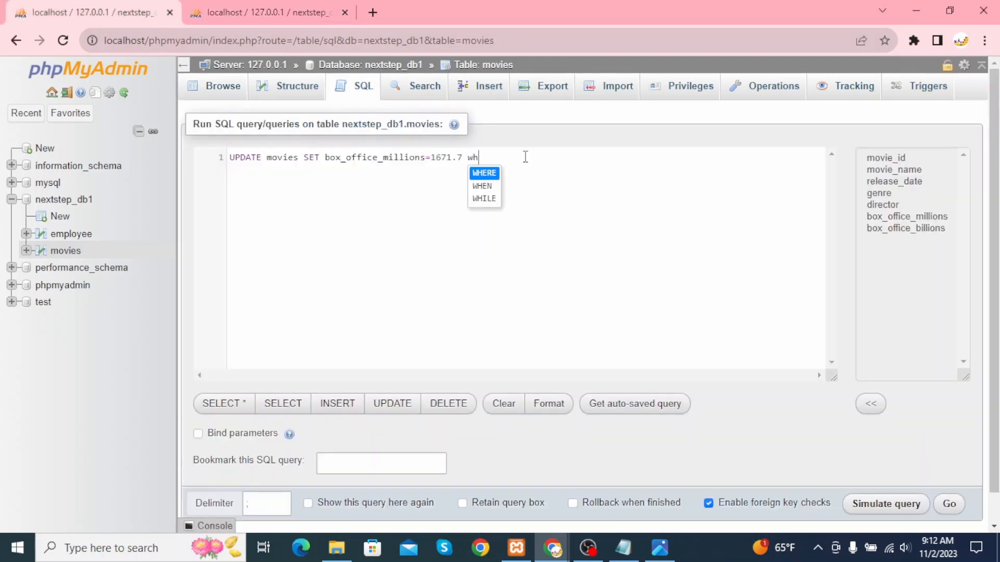
pyautogui.write('movie_id=6;')
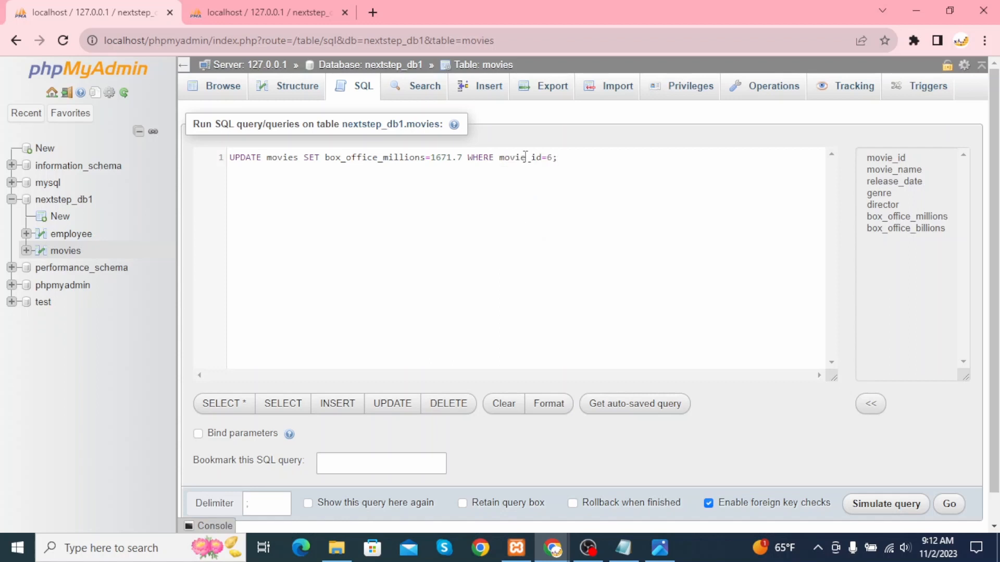
# - Review the UPDATE statement clause by clause: the table name, the SET assignment and the WHERE condition
pyautogui.moveTo(305, 159); pyautogui.dragTo(231, 172)
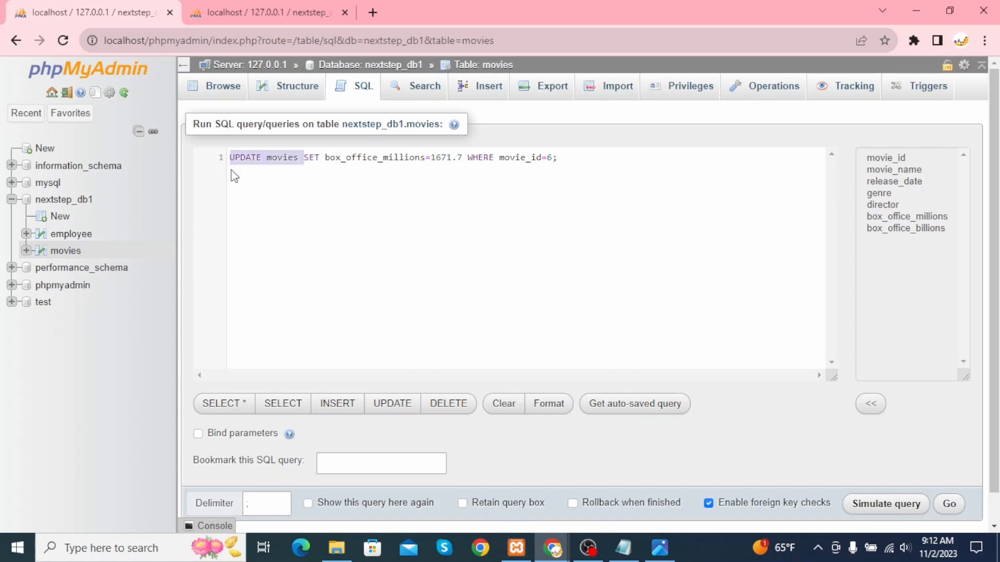
pyautogui.click(379, 233)
pyautogui.moveTo(310, 159); pyautogui.dragTo(442, 158)
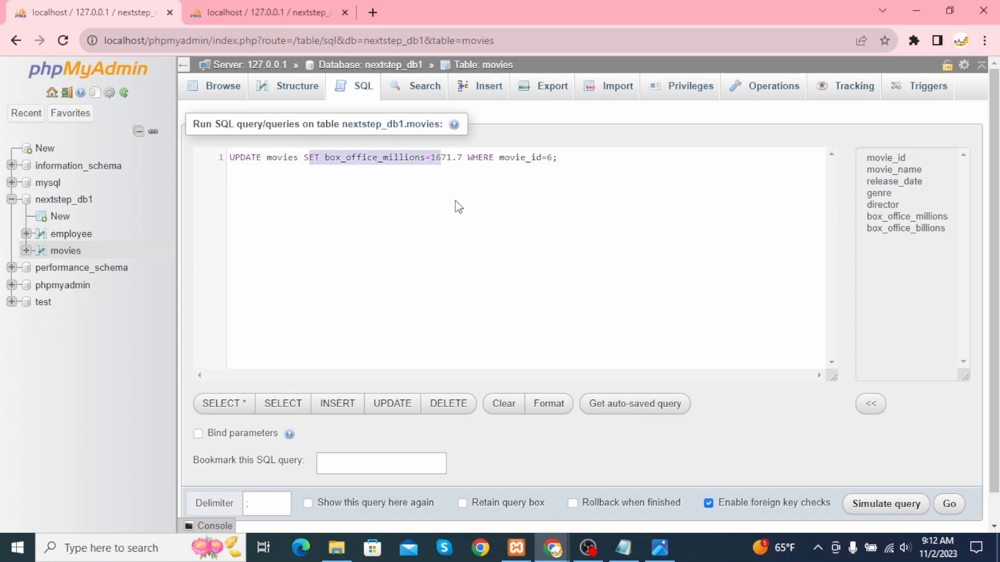
pyautogui.click(458, 206)
pyautogui.moveTo(335, 157); pyautogui.dragTo(420, 158)
pyautogui.click(471, 227)
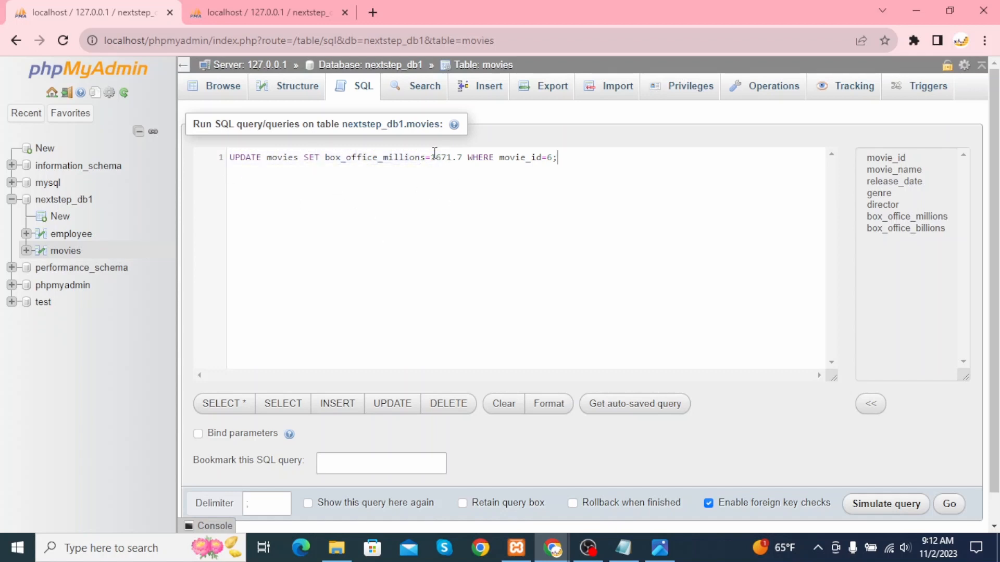
pyautogui.moveTo(229, 158); pyautogui.dragTo(583, 157)
pyautogui.click(484, 213)
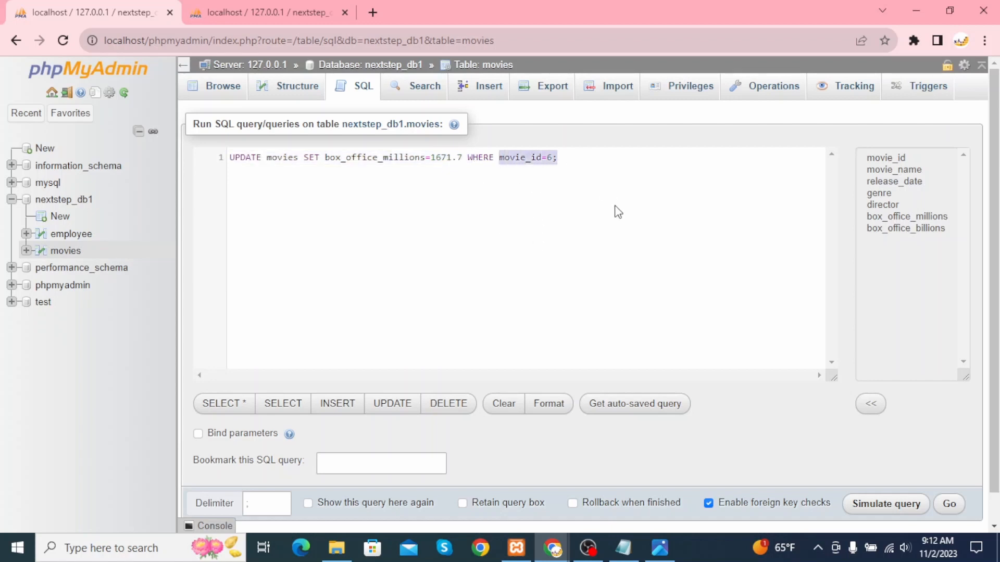
# - Run the UPDATE query and check the movies table's box office values against Movies.PNG
pyautogui.click(949, 503)
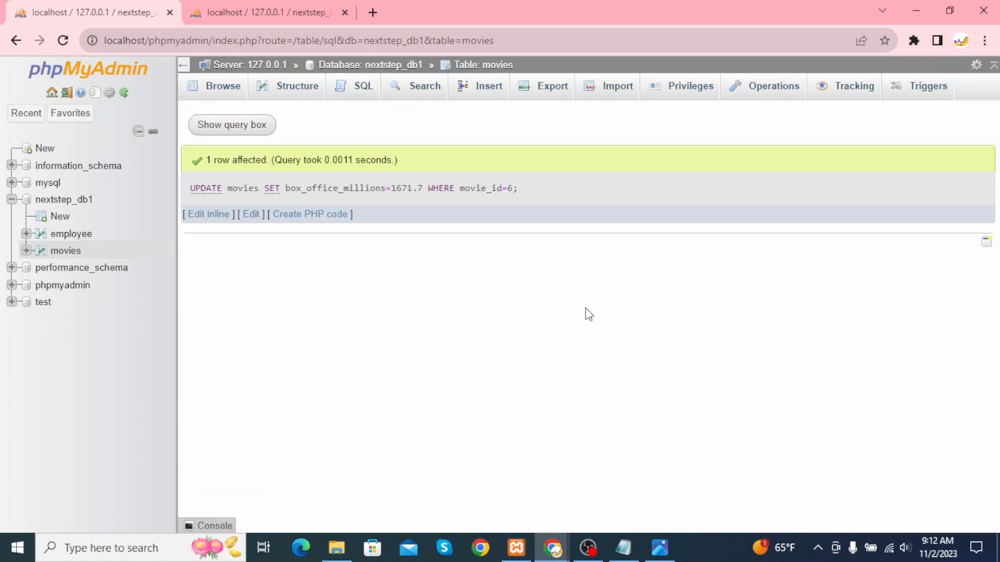
pyautogui.click(223, 86)
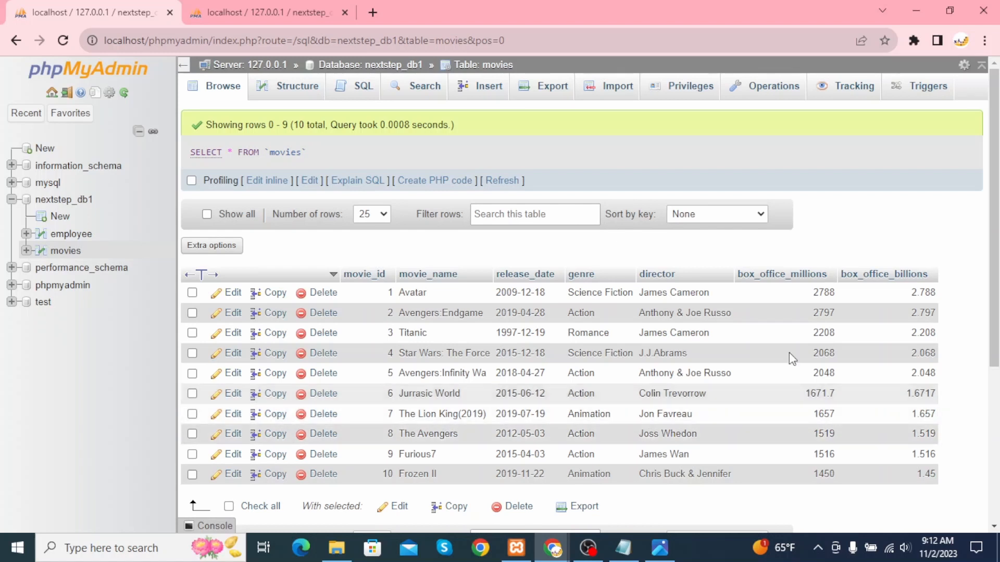
pyautogui.click(663, 549)
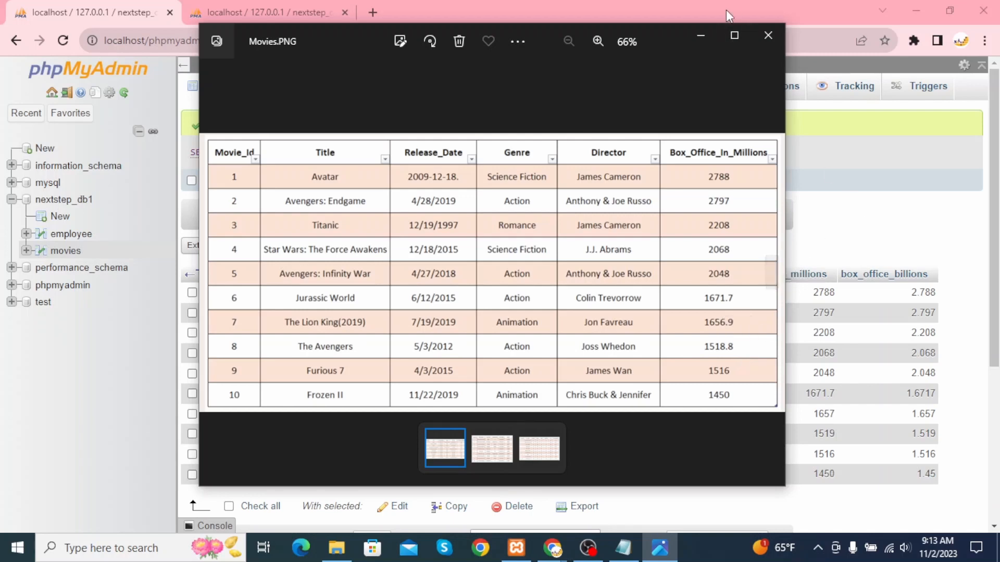
pyautogui.click(700, 35)
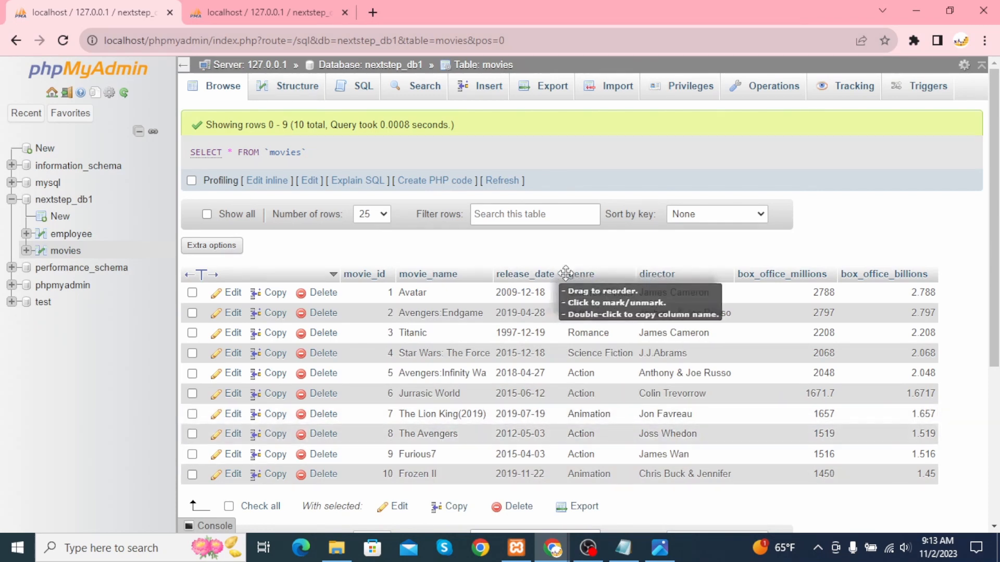
# - Open the SQL query editor for the movies table and load the UPDATE query template
pyautogui.click(364, 88)
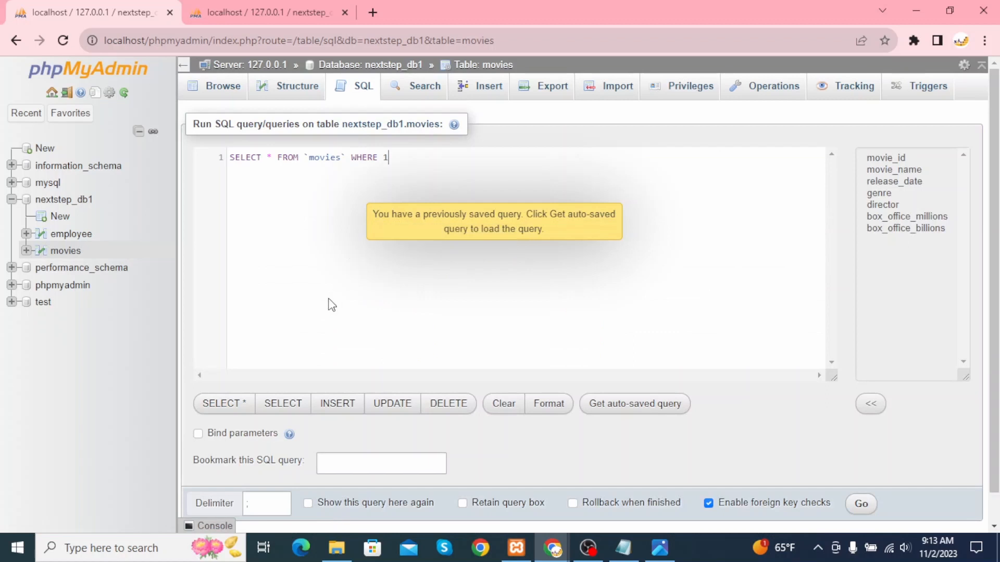
pyautogui.click(402, 415)
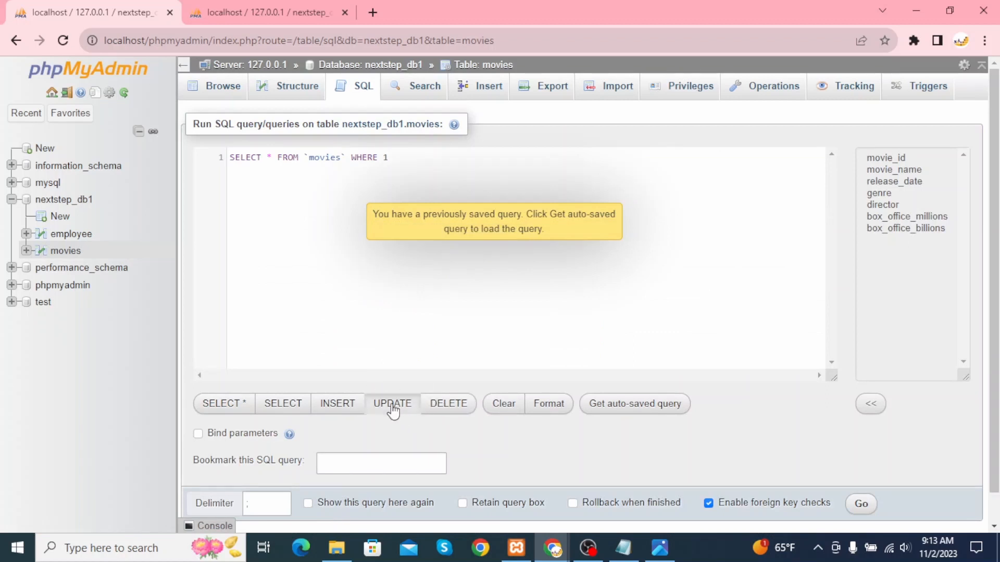
pyautogui.click(585, 223)
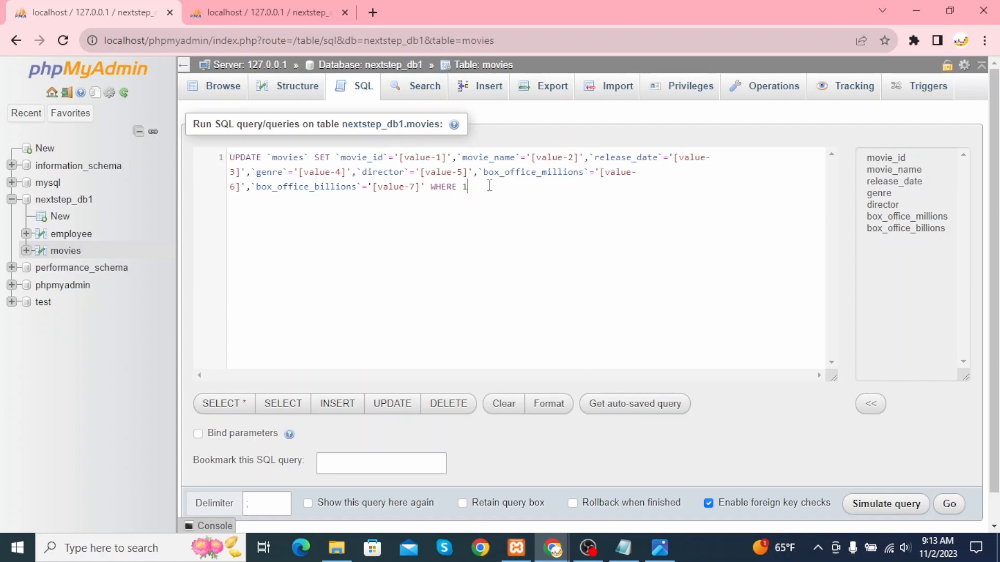
# - Remove every column assignment except box_office_millions from the UPDATE template
pyautogui.moveTo(485, 188); pyautogui.dragTo(432, 188)
pyautogui.click(426, 186)
pyautogui.click(649, 173)
pyautogui.moveTo(426, 186); pyautogui.dragTo(251, 186)
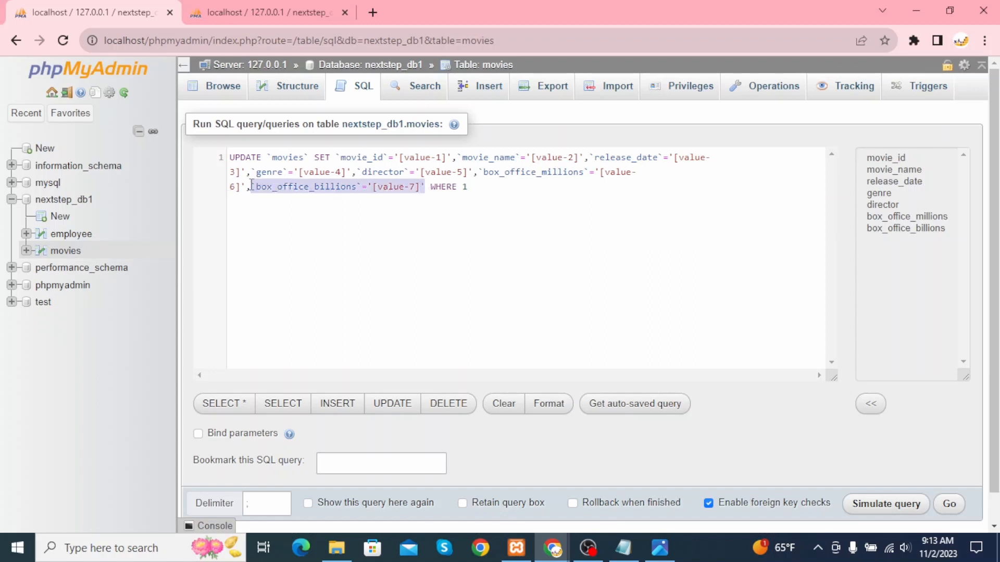
pyautogui.press('BackSpace')
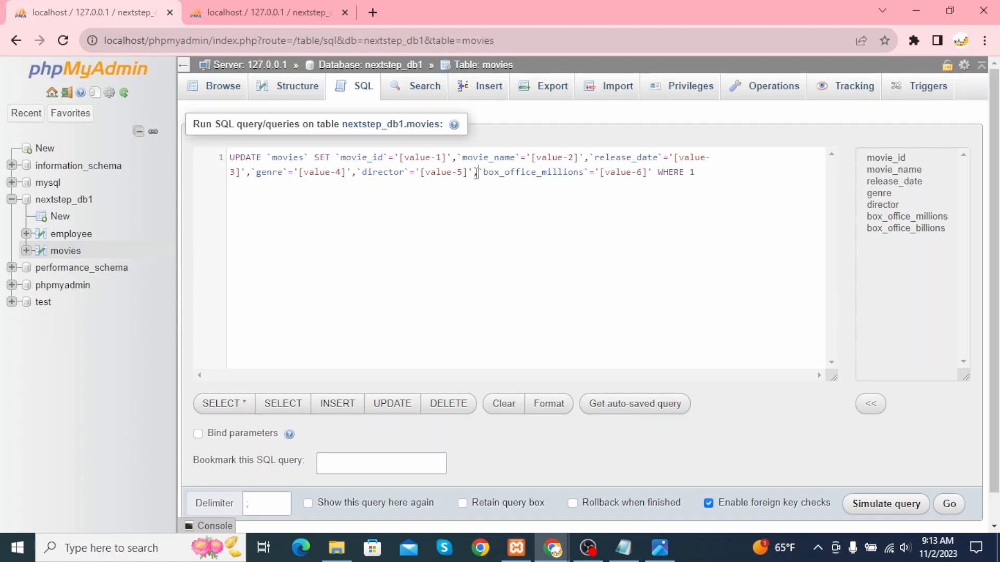
pyautogui.moveTo(478, 172); pyautogui.dragTo(336, 161)
pyautogui.press('BackSpace')
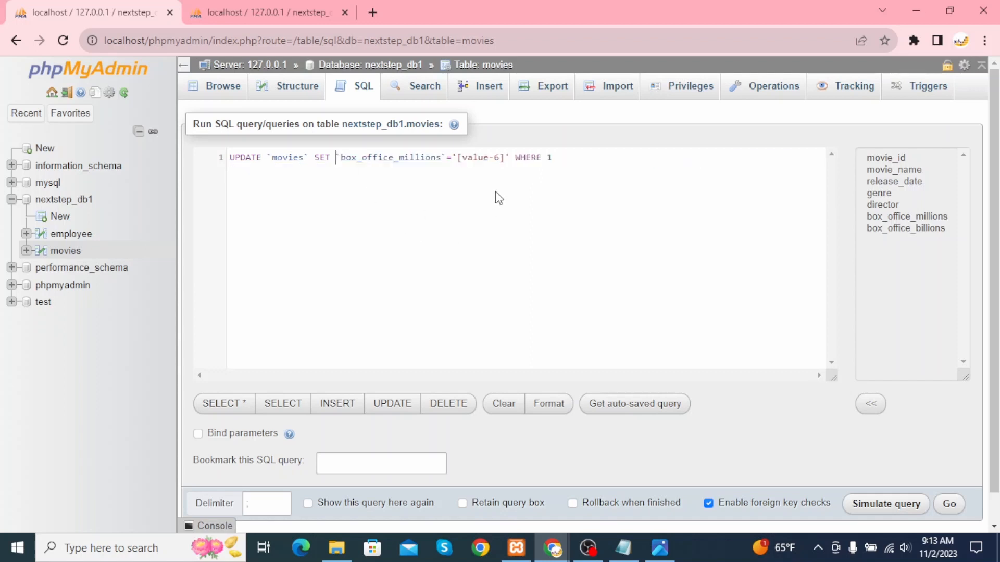
# - Change the WHERE condition of the UPDATE statement to movie_id = 7;
pyautogui.moveTo(506, 157); pyautogui.dragTo(460, 158)
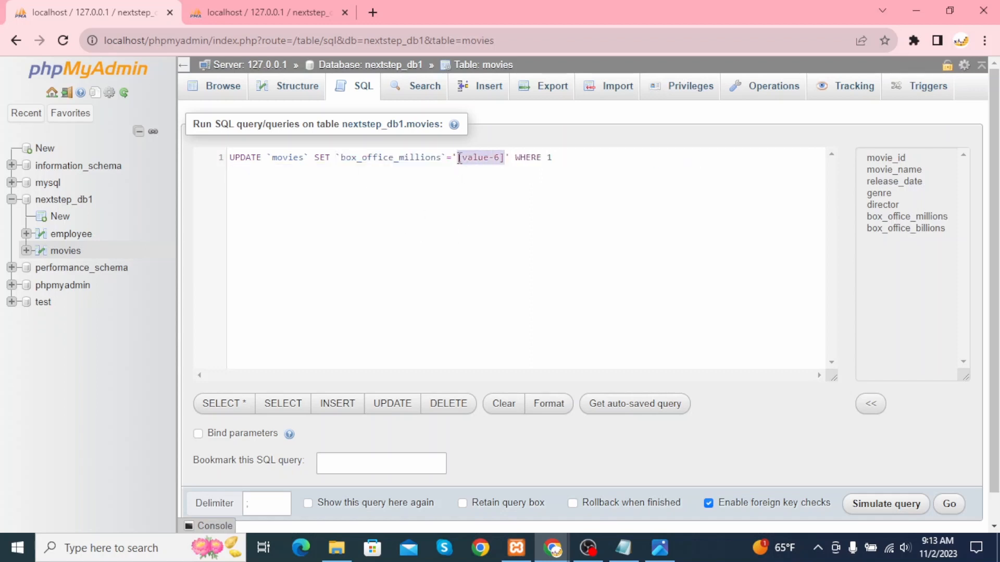
pyautogui.click(583, 168)
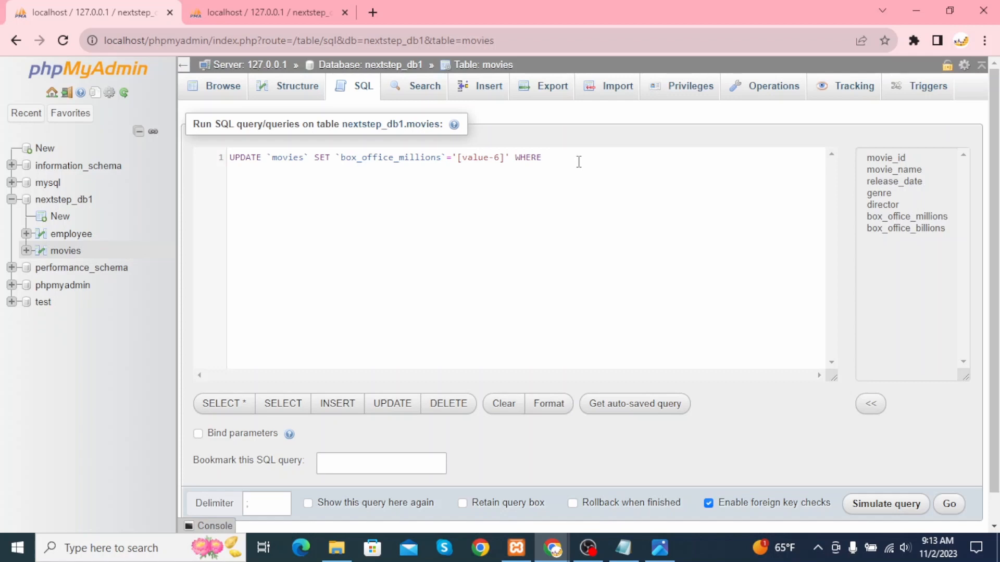
pyautogui.write('mov')
pyautogui.press('BackSpace')
pyautogui.press('BackSpace')
pyautogui.press('BackSpace')
pyautogui.write('ovie_id')
# - Replace the box_office_millions placeholder with 1656.9, consulting Movies.PNG for The Lion King's value
pyautogui.moveTo(509, 157); pyautogui.dragTo(455, 155)
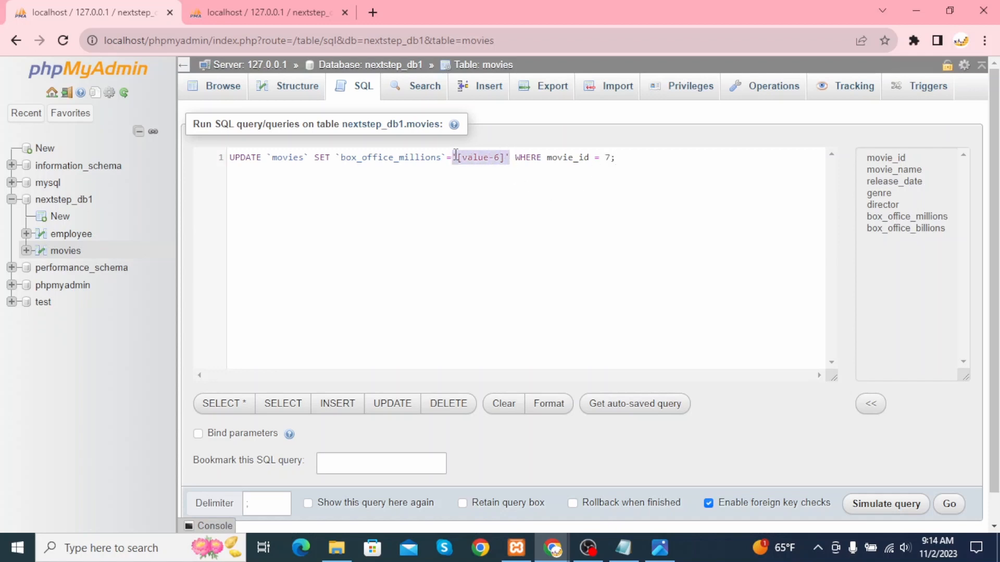
pyautogui.press('BackSpace')
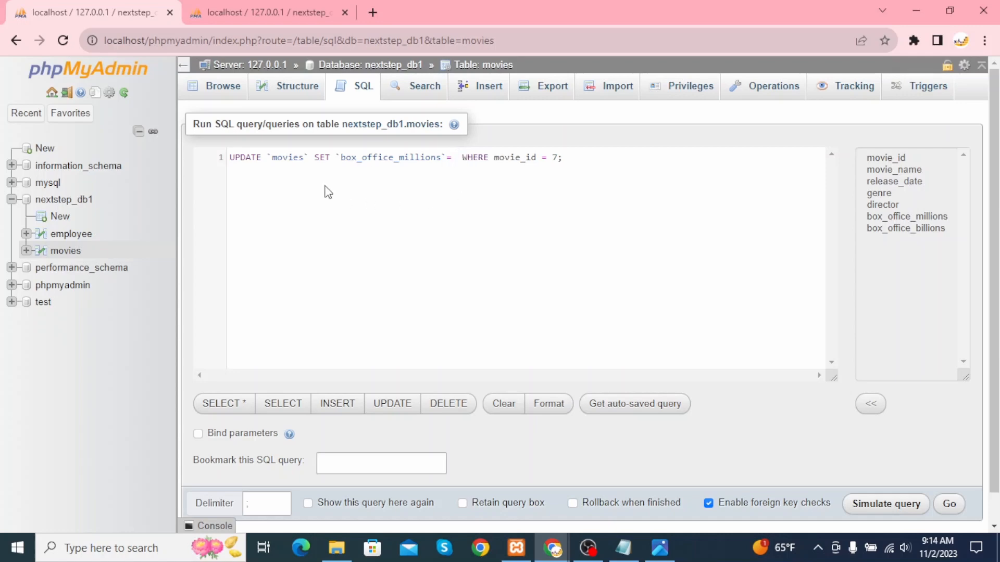
pyautogui.click(660, 547)
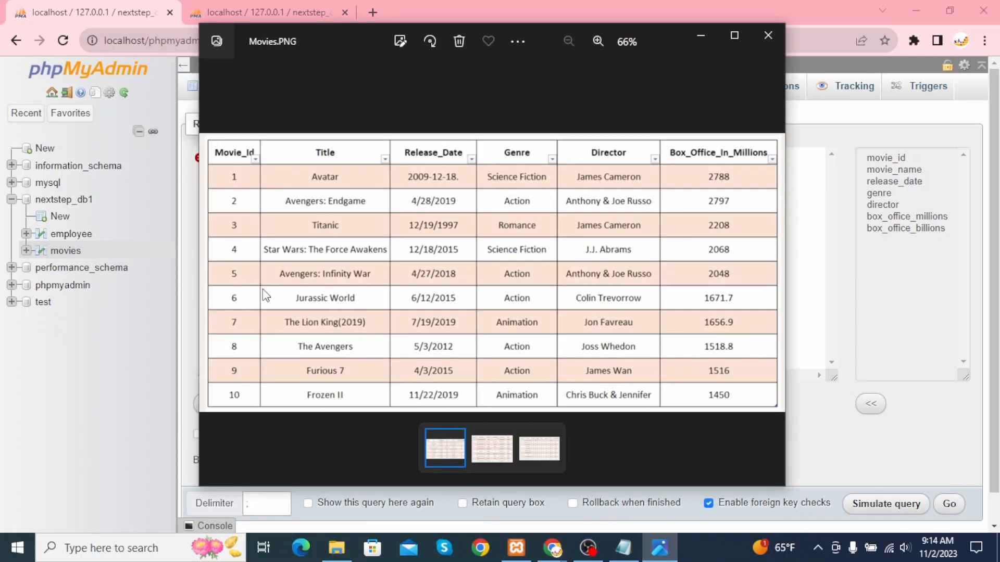
pyautogui.click(815, 307)
pyautogui.click(458, 157)
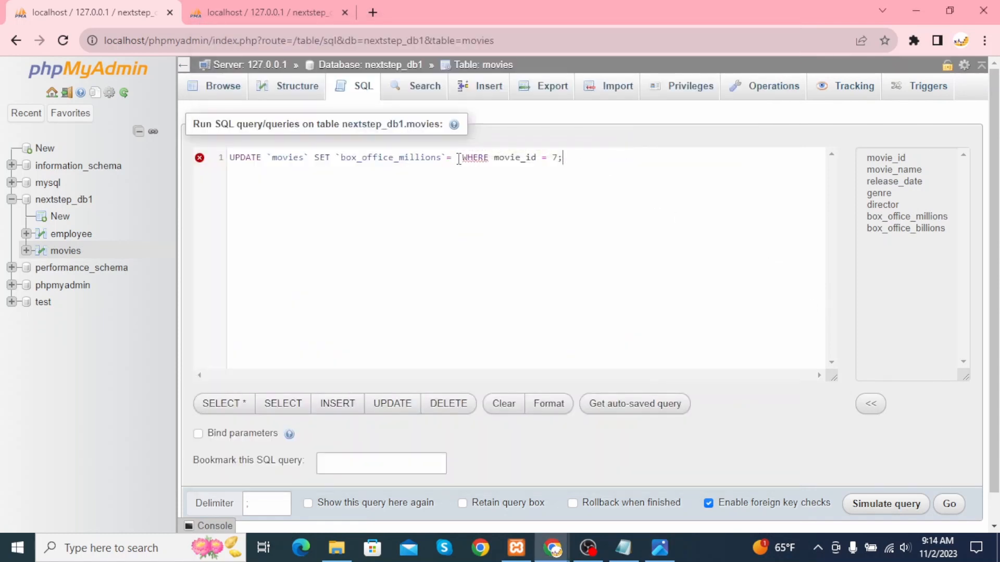
pyautogui.write('1656.9')
pyautogui.click(444, 224)
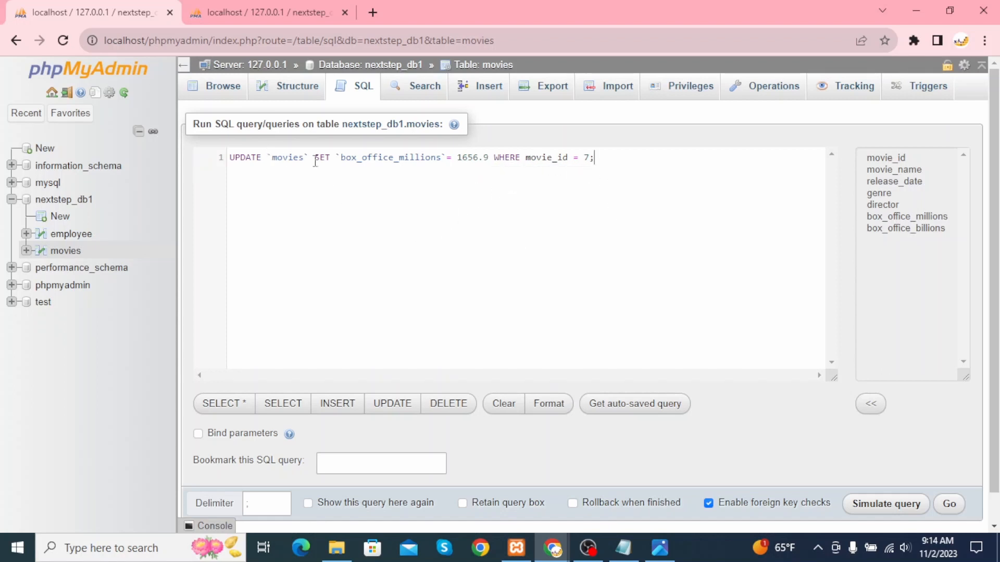
# - Run the UPDATE query for movie_id 7 and browse the movies table to check the updated row
pyautogui.click(950, 504)
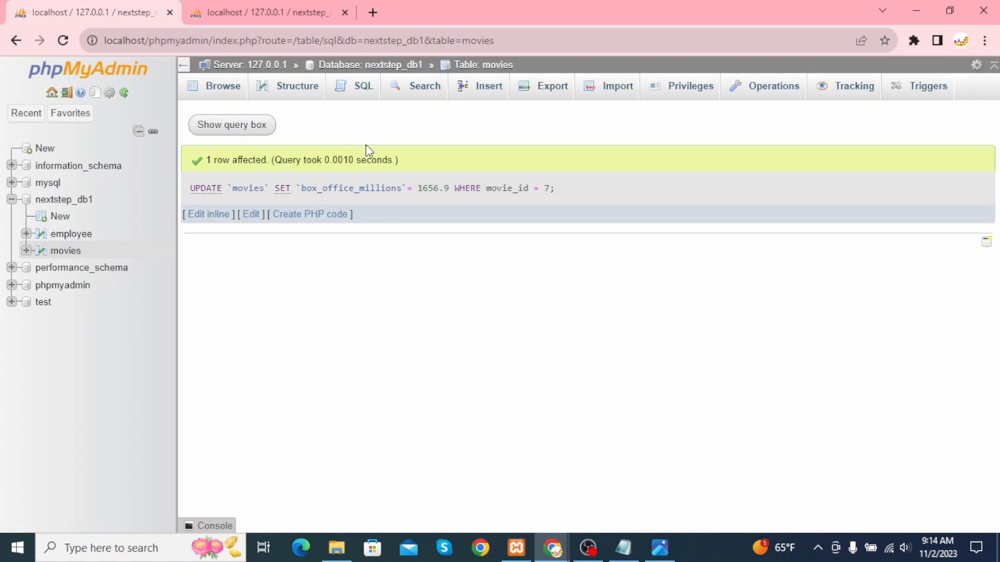
pyautogui.click(360, 91)
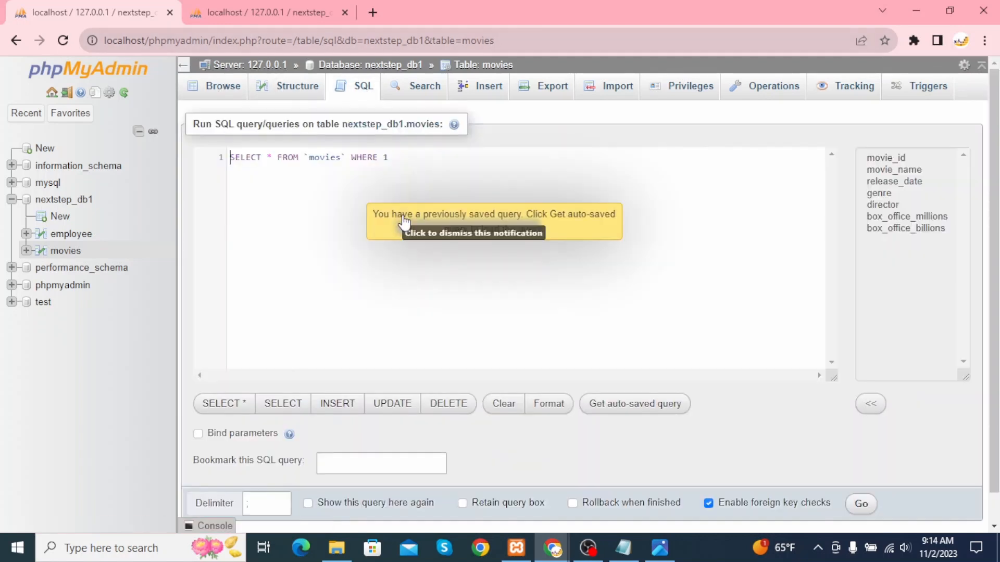
pyautogui.click(220, 90)
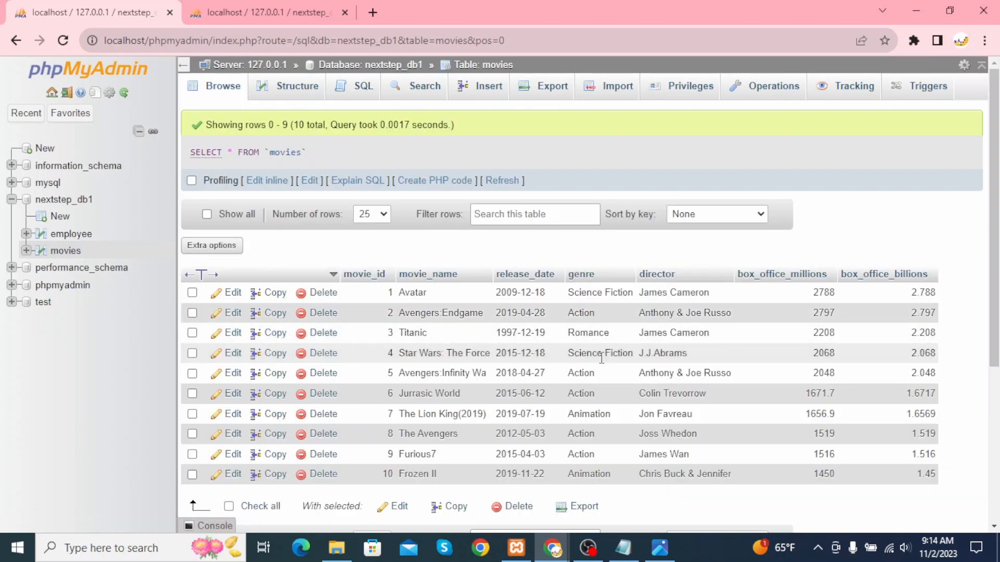
pyautogui.scroll(-3, 602, 358)
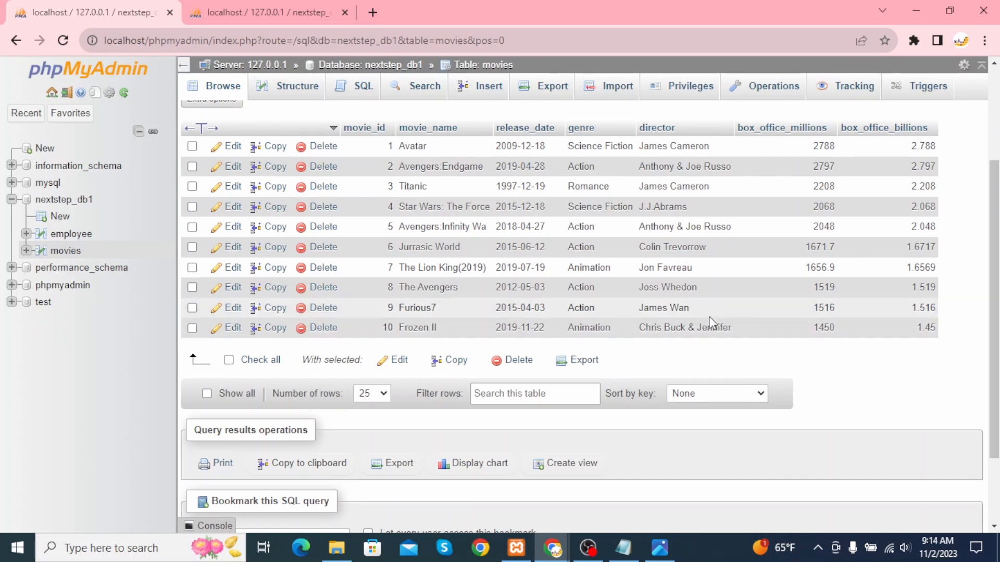
pyautogui.click(62, 41)
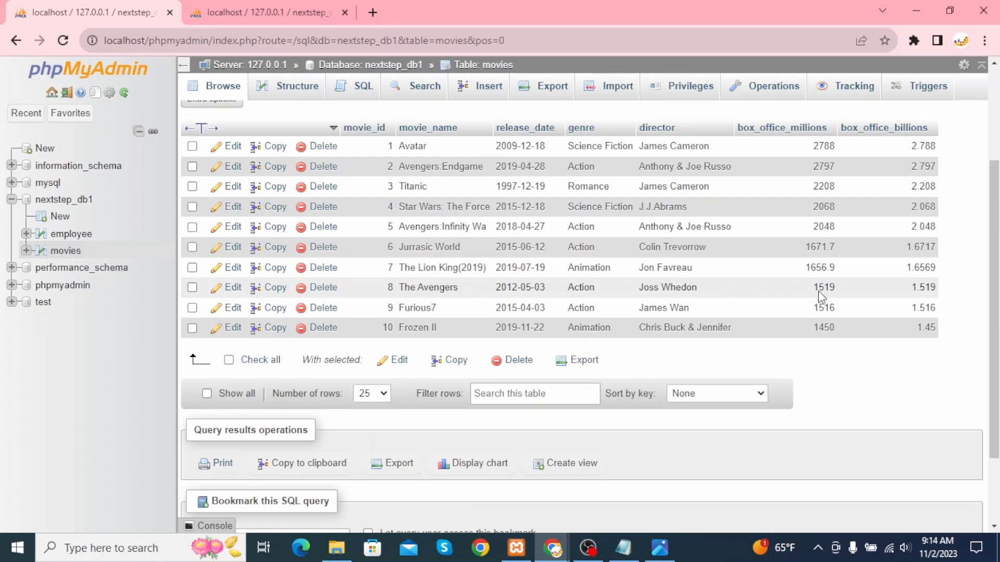
# - Load a fresh UPDATE template for the movies table, keeping only the movie_name and box_office_millions assignments
pyautogui.click(350, 97)
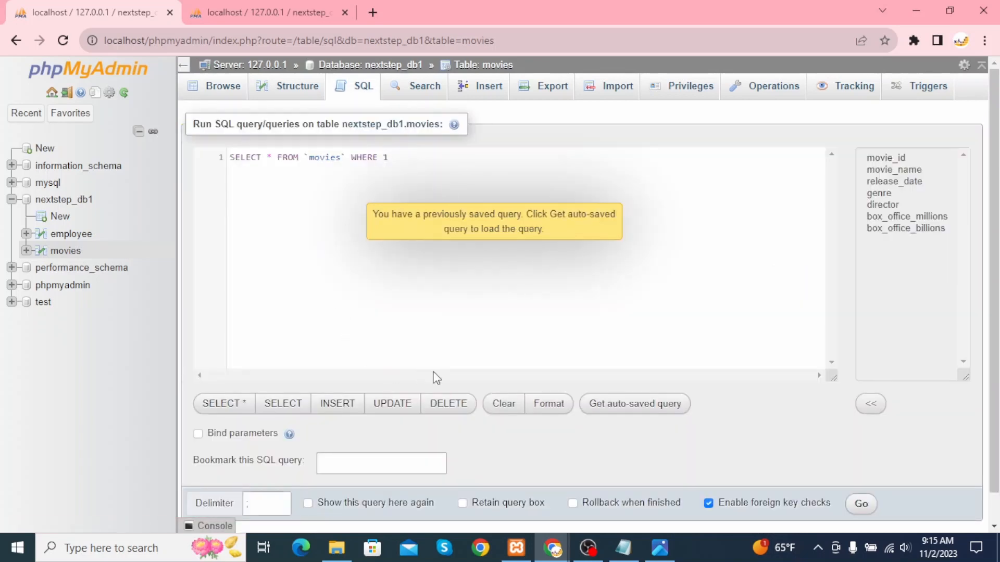
pyautogui.click(392, 404)
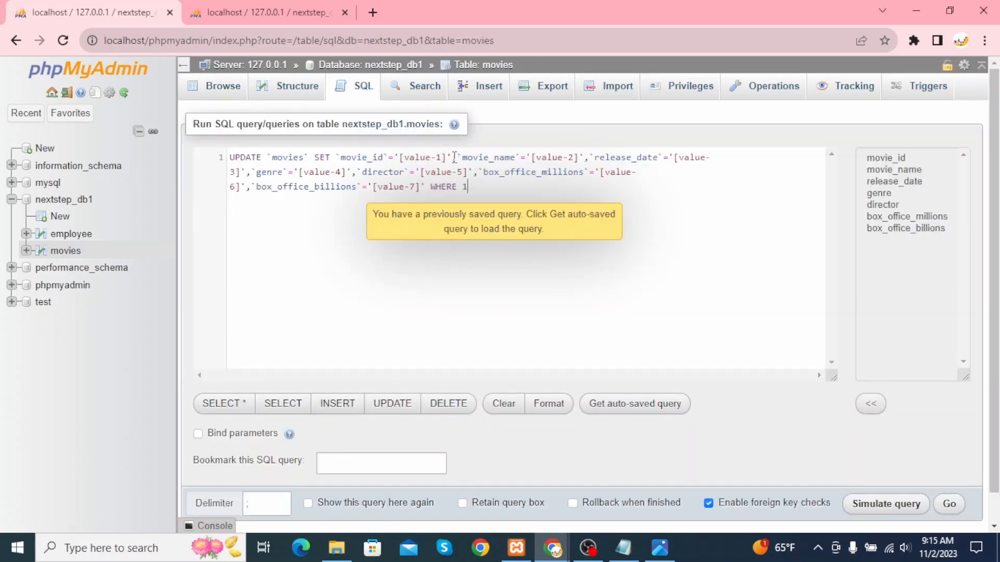
pyautogui.moveTo(454, 157); pyautogui.dragTo(336, 159)
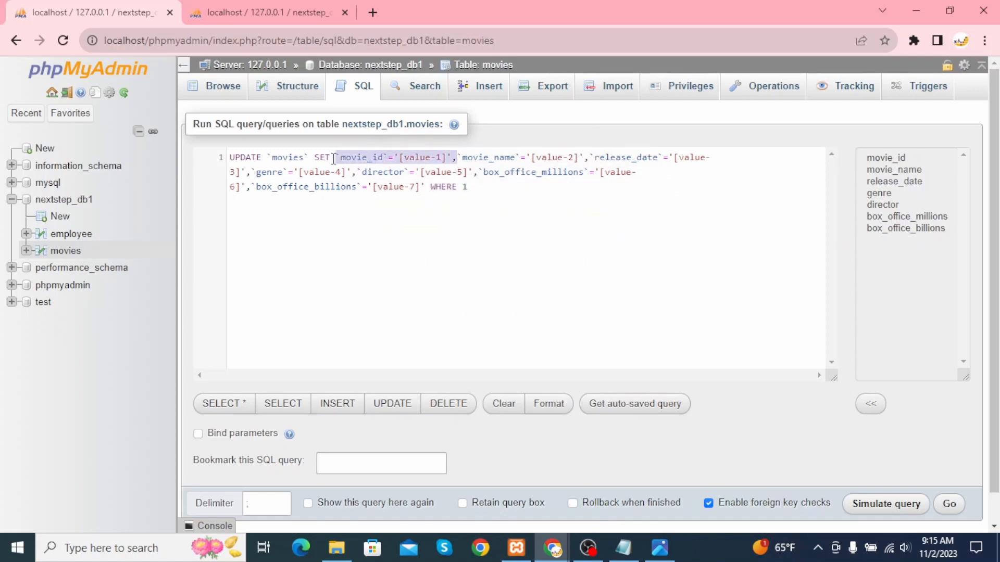
pyautogui.press('BackSpace')
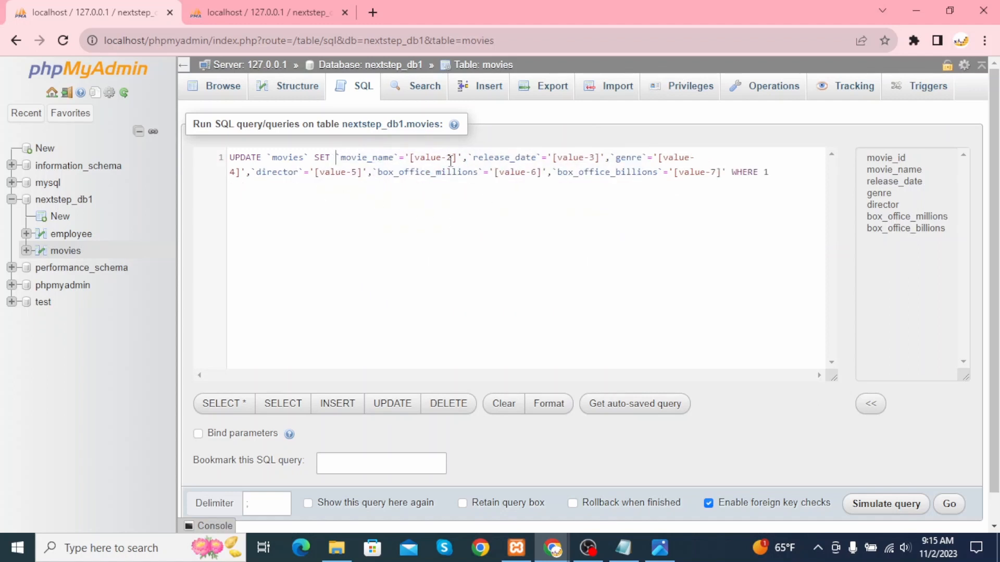
pyautogui.moveTo(467, 158); pyautogui.dragTo(374, 173)
pyautogui.press('BackSpace')
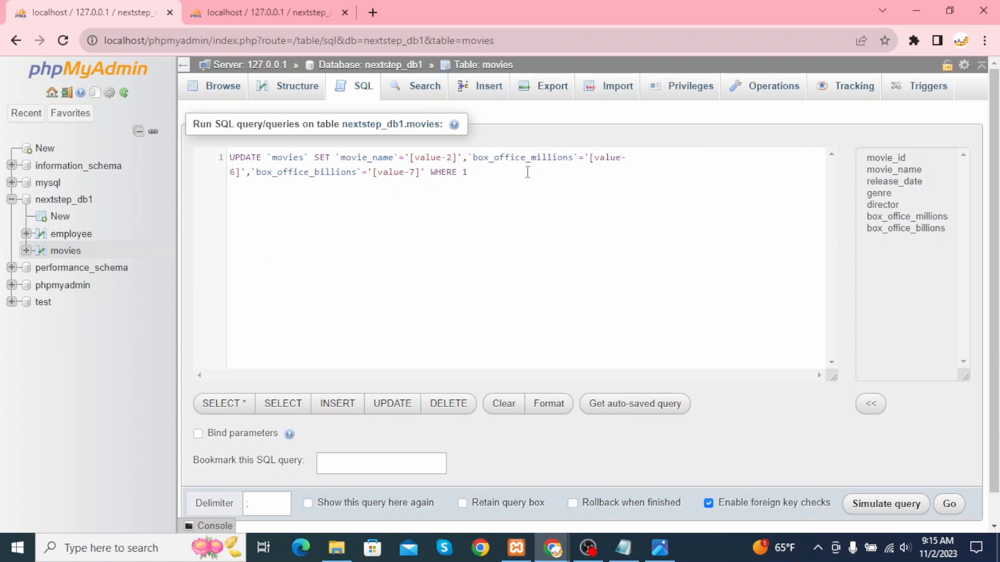
pyautogui.moveTo(428, 171); pyautogui.dragTo(247, 172)
pyautogui.press('BackSpace')
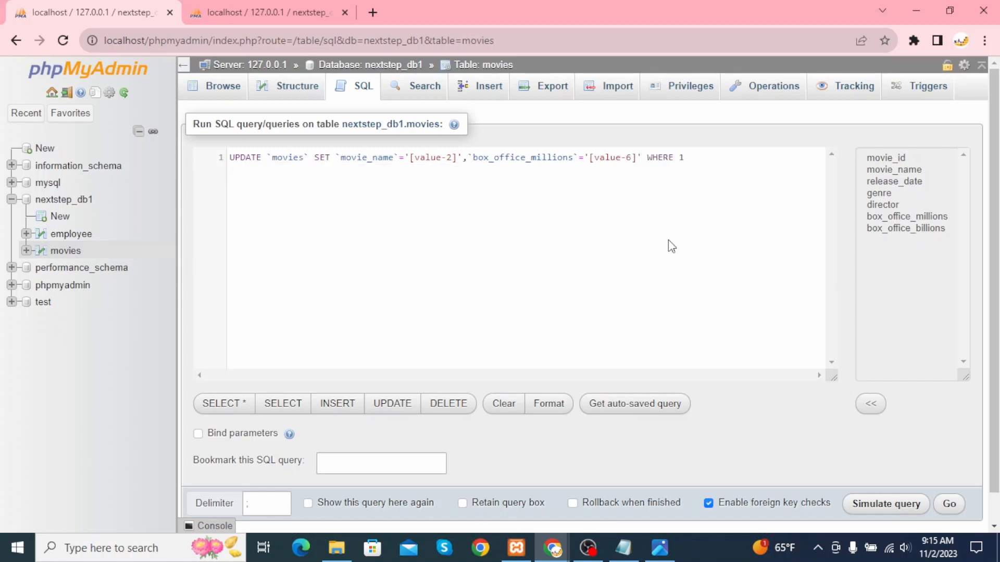
# - Fill the UPDATE template with movie_name 'The Avengers I' and box_office_millions 1518.8, consulting Movies.PNG for the box office value
pyautogui.moveTo(458, 157); pyautogui.dragTo(412, 158)
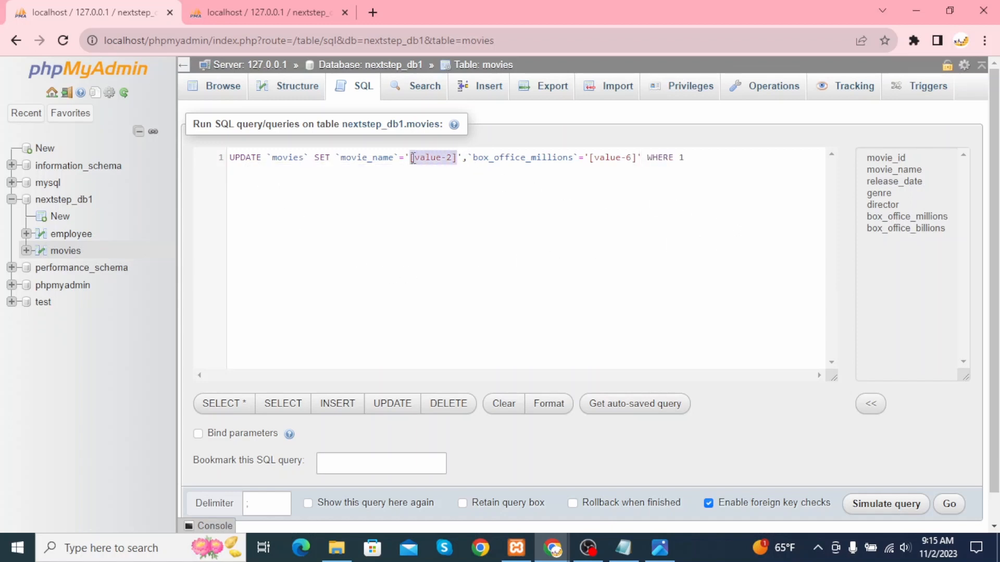
pyautogui.write('The Avenger')
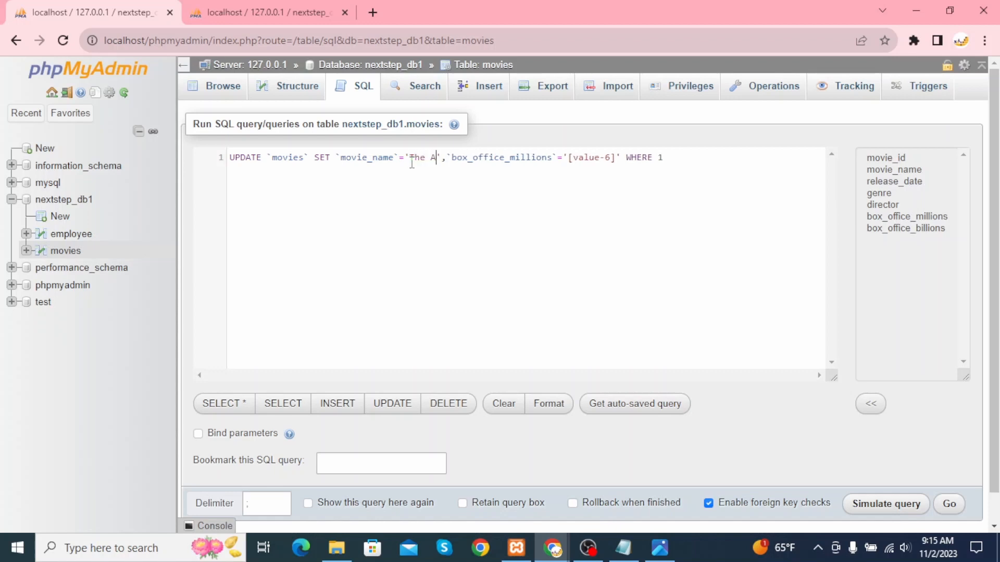
pyautogui.write('s I')
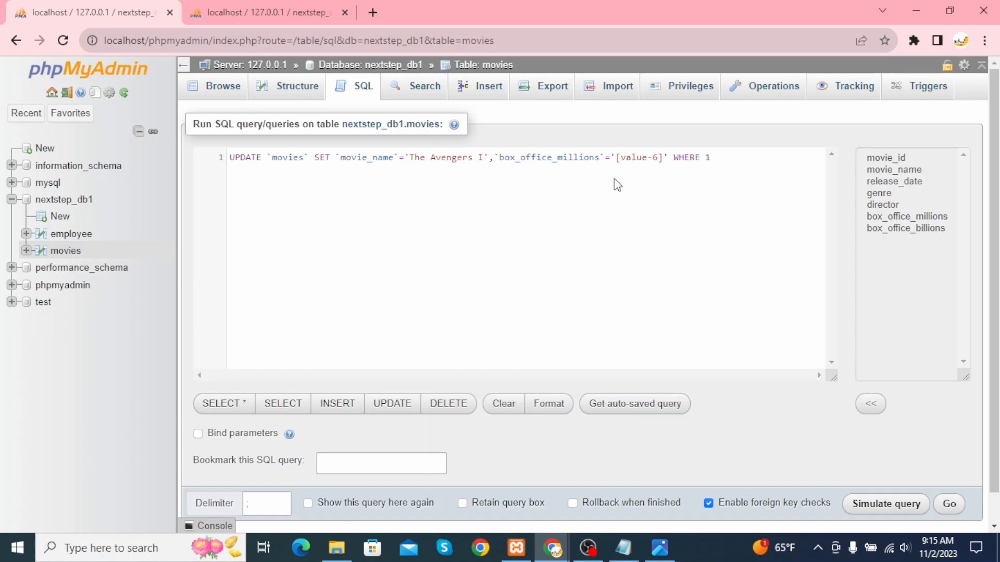
pyautogui.click(660, 548)
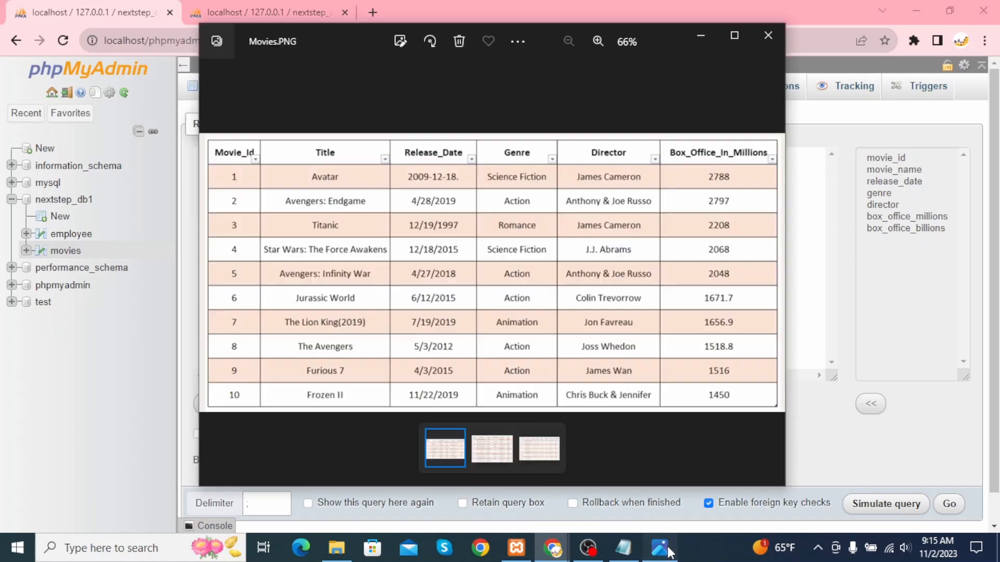
pyautogui.click(814, 257)
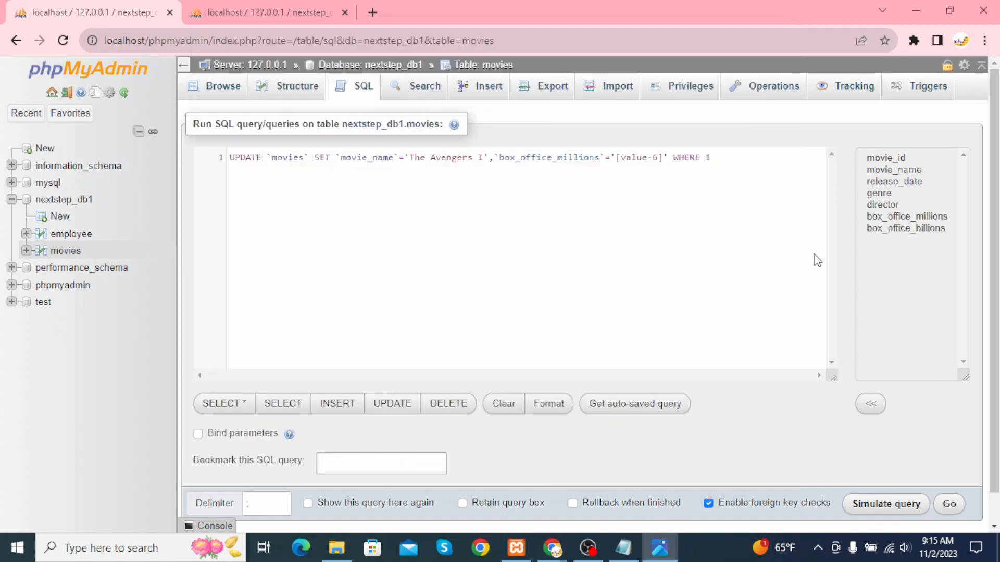
pyautogui.moveTo(673, 158); pyautogui.dragTo(613, 157)
pyautogui.write('1518.8')
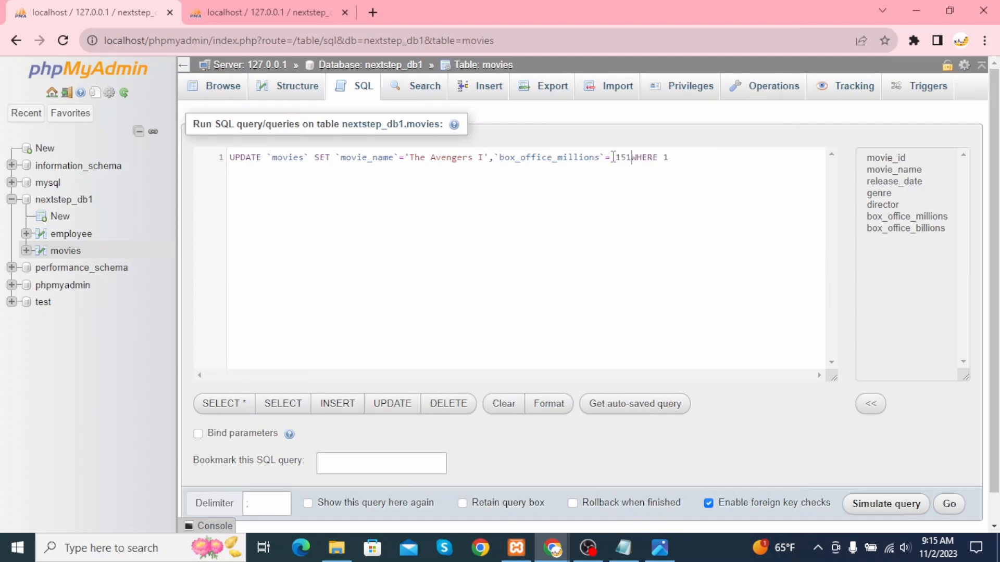
pyautogui.click(605, 212)
# - Set the UPDATE query's WHERE condition to movie_id=8; and run it, checking the updated row in the movies table
pyautogui.click(648, 157)
pyautogui.moveTo(410, 155); pyautogui.dragTo(488, 155)
pyautogui.click(520, 225)
pyautogui.write('movie_id=8;')
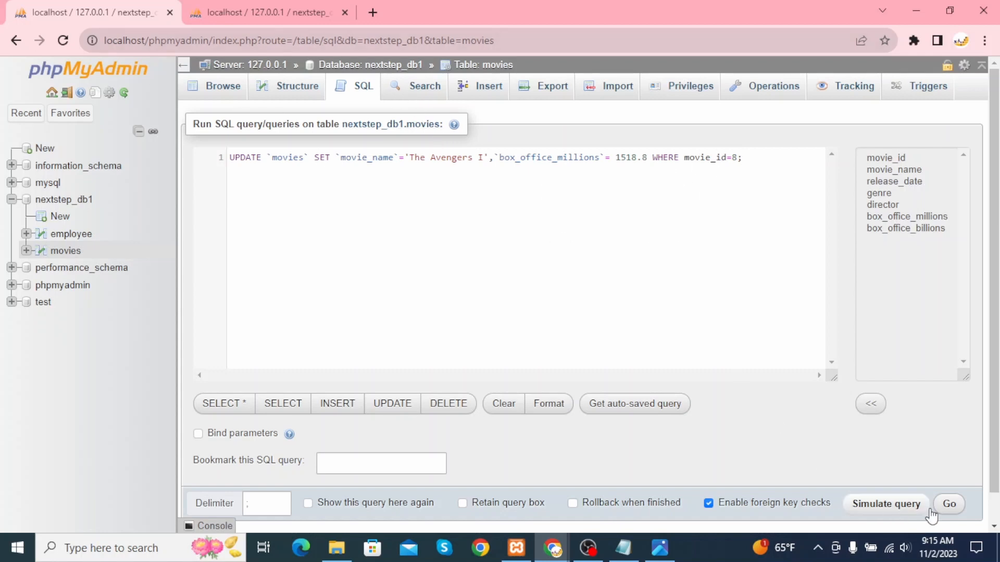
pyautogui.click(955, 511)
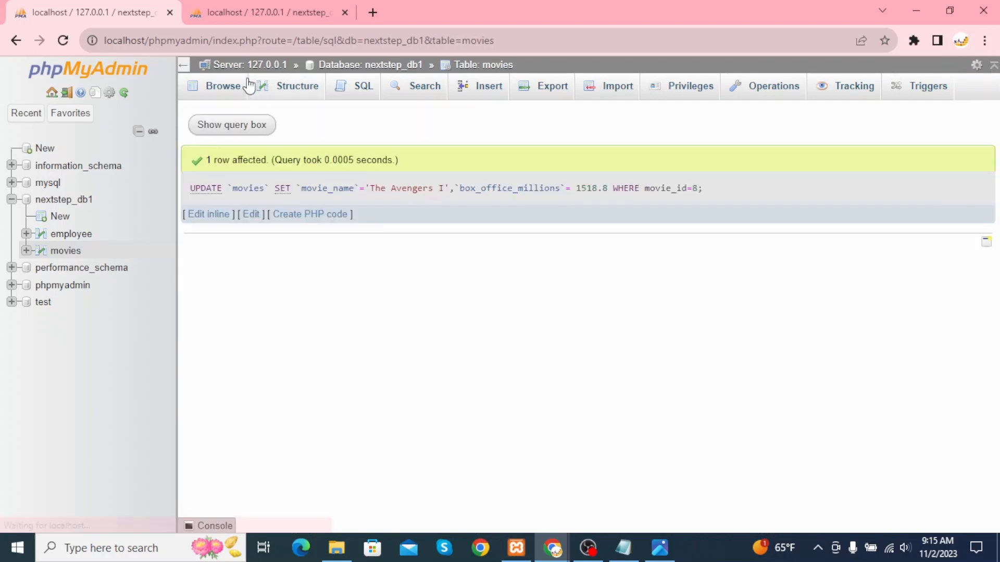
pyautogui.click(221, 90)
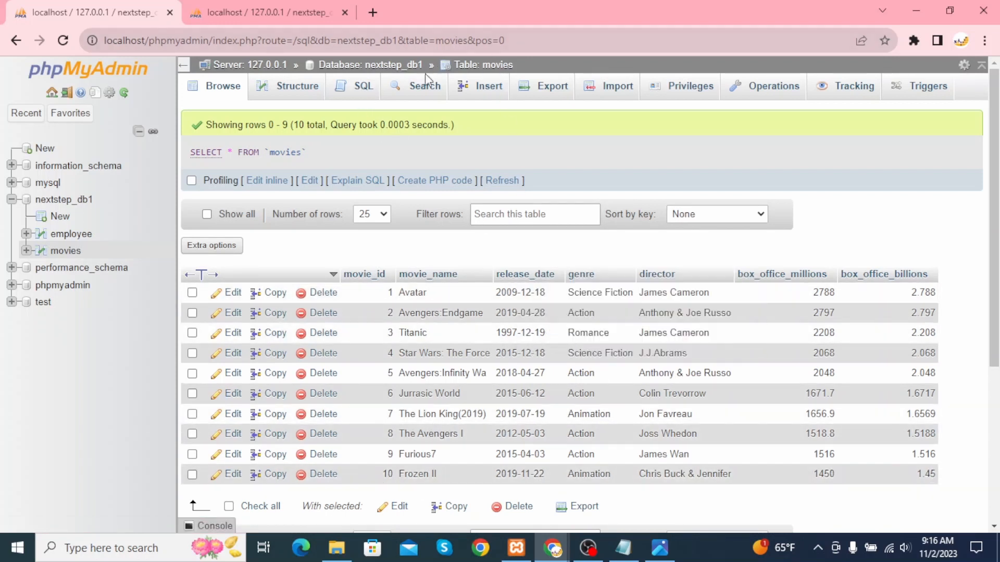
# - Open a new SQL query on the movies table and replace the default statement with DELETE FROM movies
pyautogui.click(363, 93)
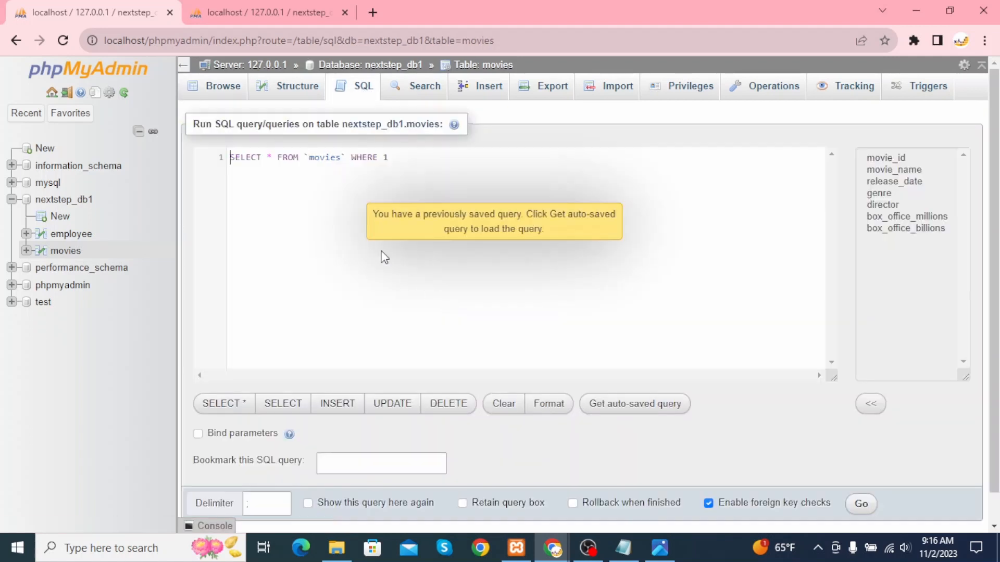
pyautogui.moveTo(398, 157); pyautogui.dragTo(161, 165)
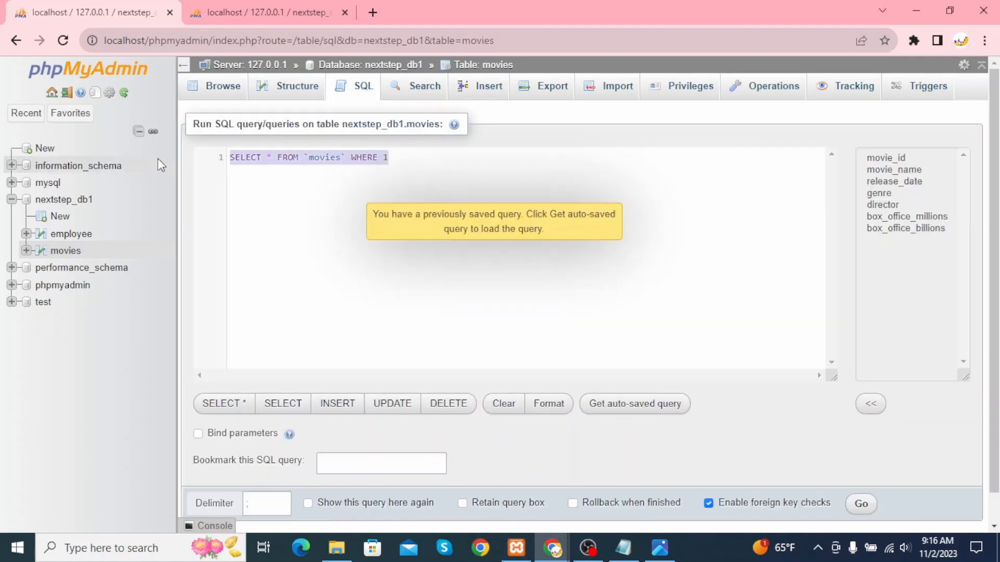
pyautogui.press('BackSpace')
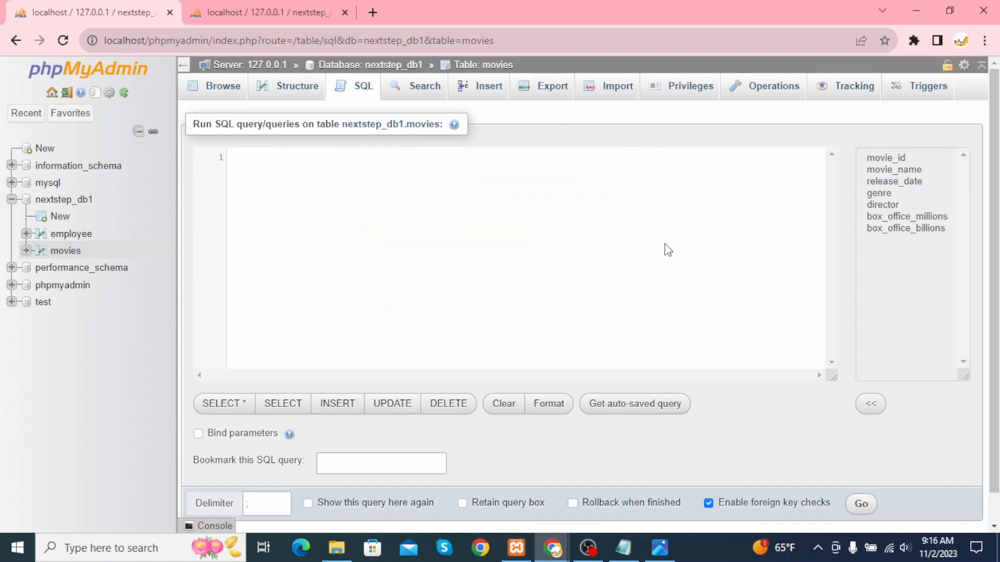
pyautogui.write('del')
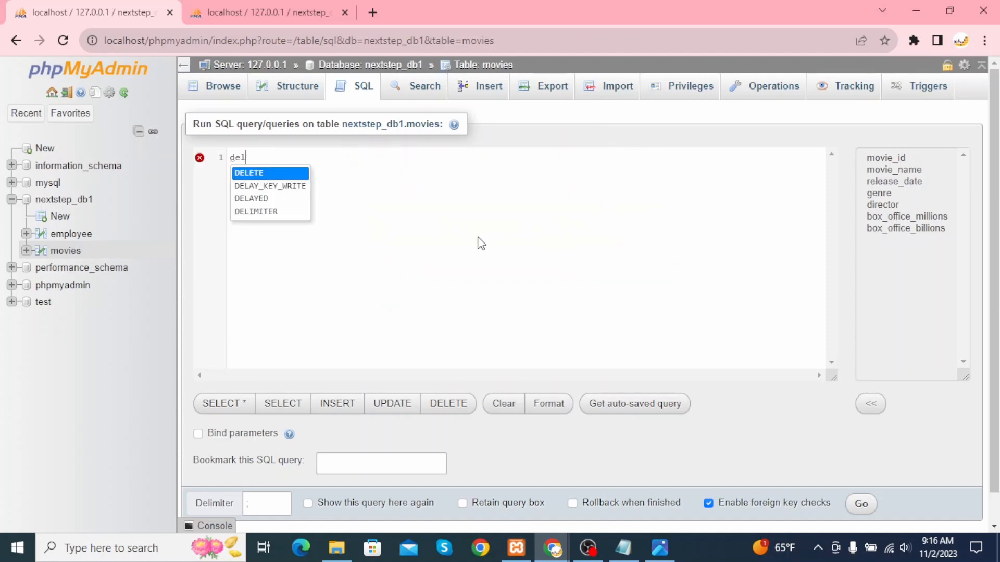
pyautogui.press('Return')
pyautogui.write('fr')
pyautogui.press('Return')
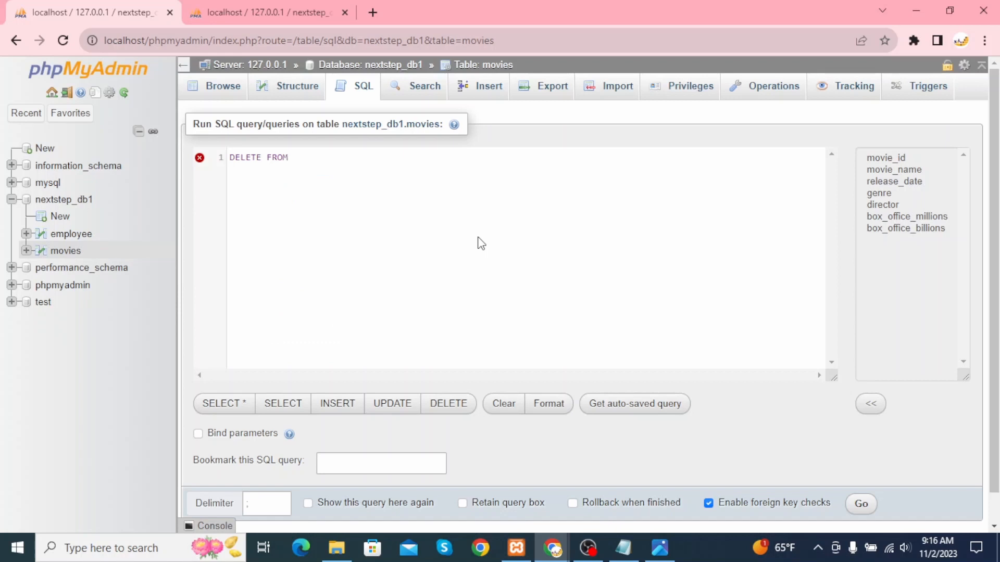
pyautogui.write('mov')
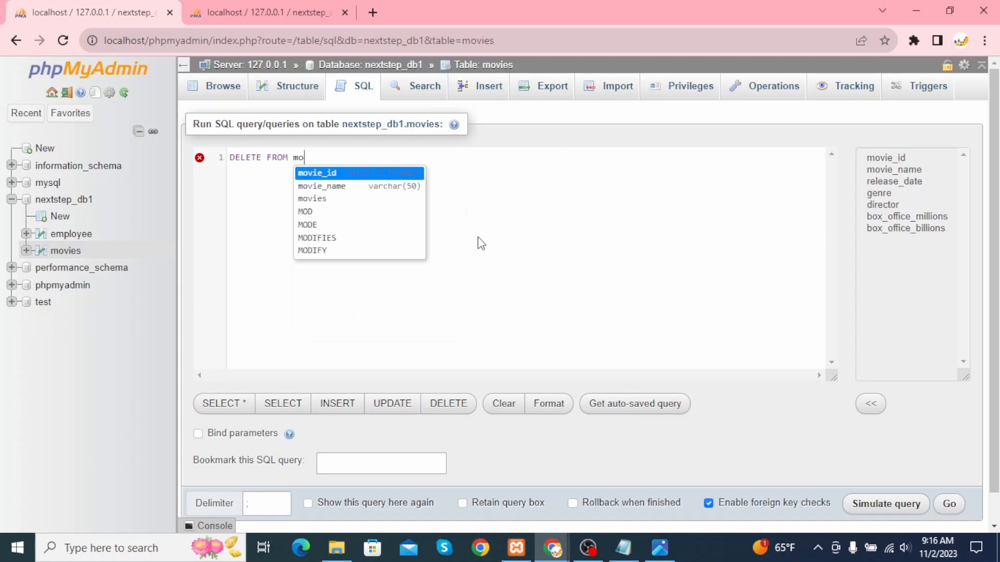
pyautogui.press('Down')
pyautogui.press('Down')
pyautogui.press('Return')
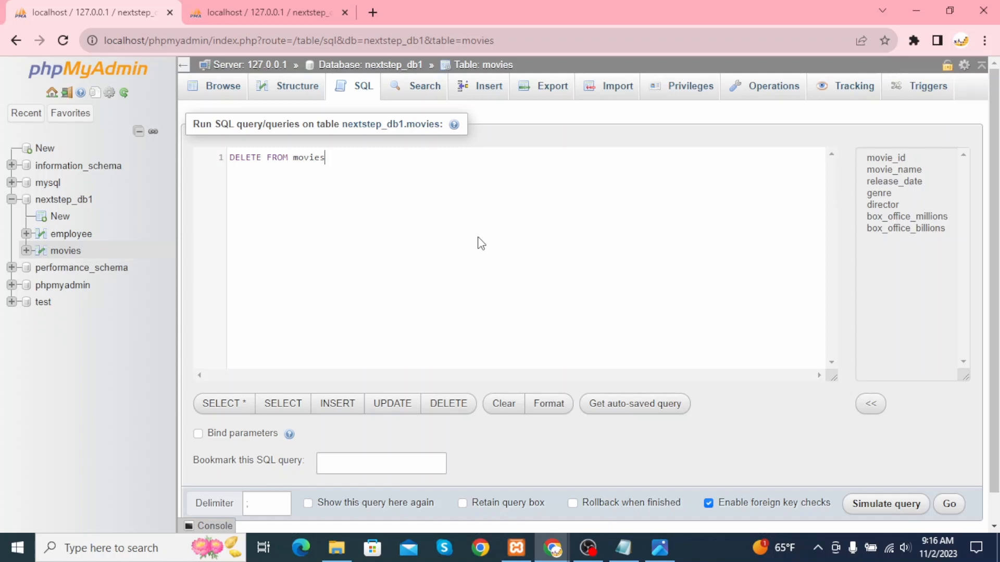
# - Add a WHERE clause on the movie_id column to the DELETE statement
pyautogui.write('whe')
pyautogui.press('BackSpace')
pyautogui.press('BackSpace')
pyautogui.write('movie_id')
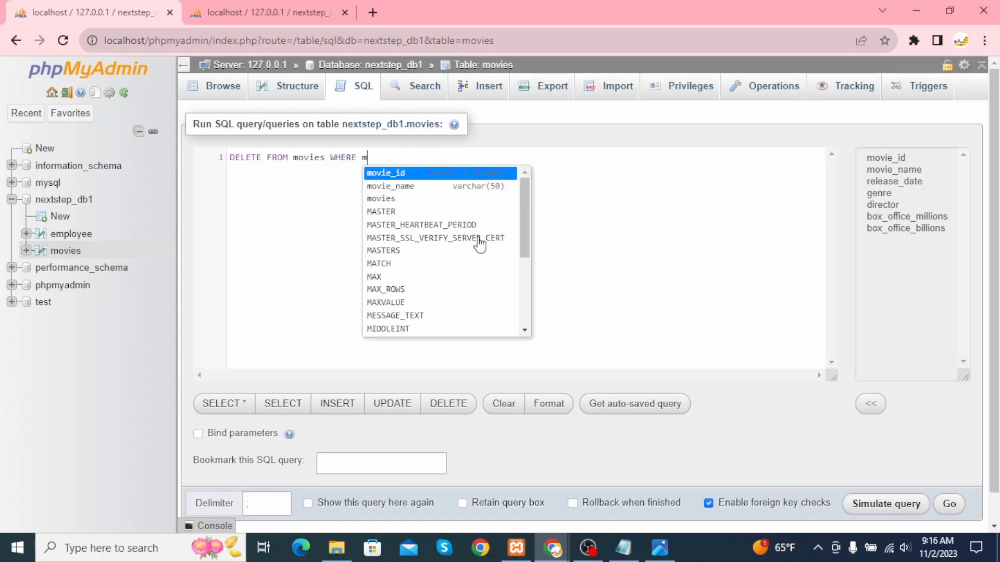
pyautogui.press('Return')
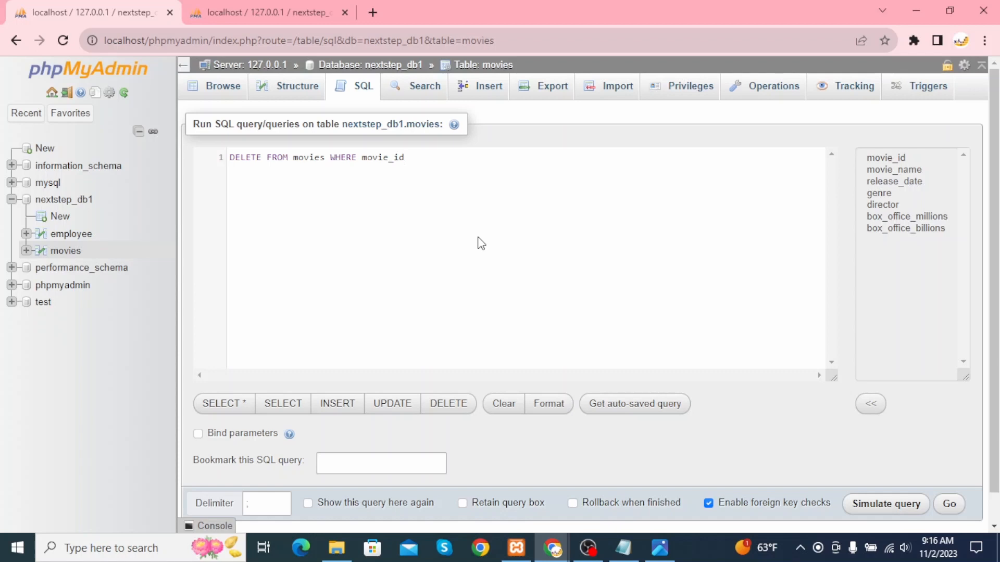
# - Check the movie genres in the other browser tab and change the DELETE condition to genre = 'Animation';
pyautogui.click(265, 19)
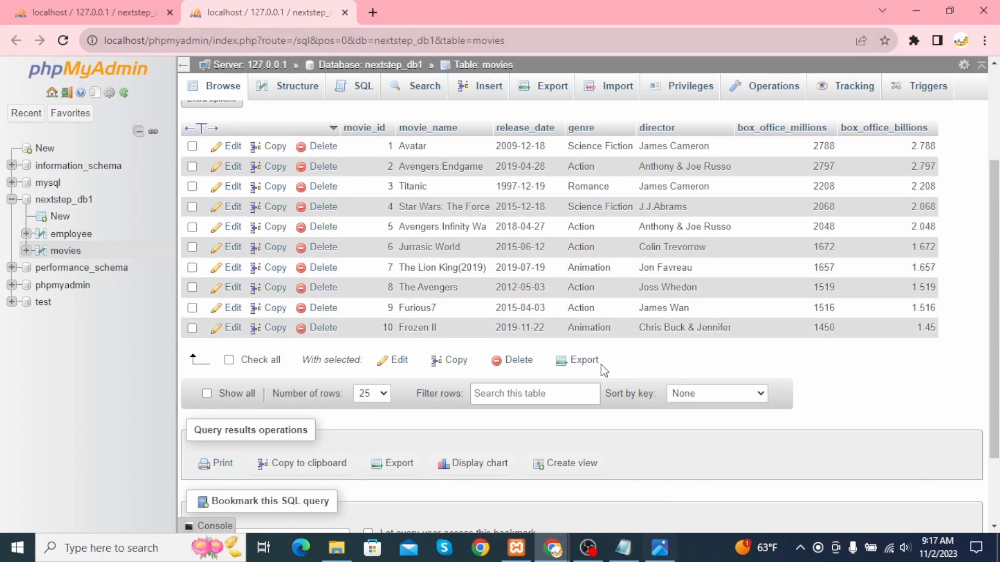
pyautogui.click(183, 14)
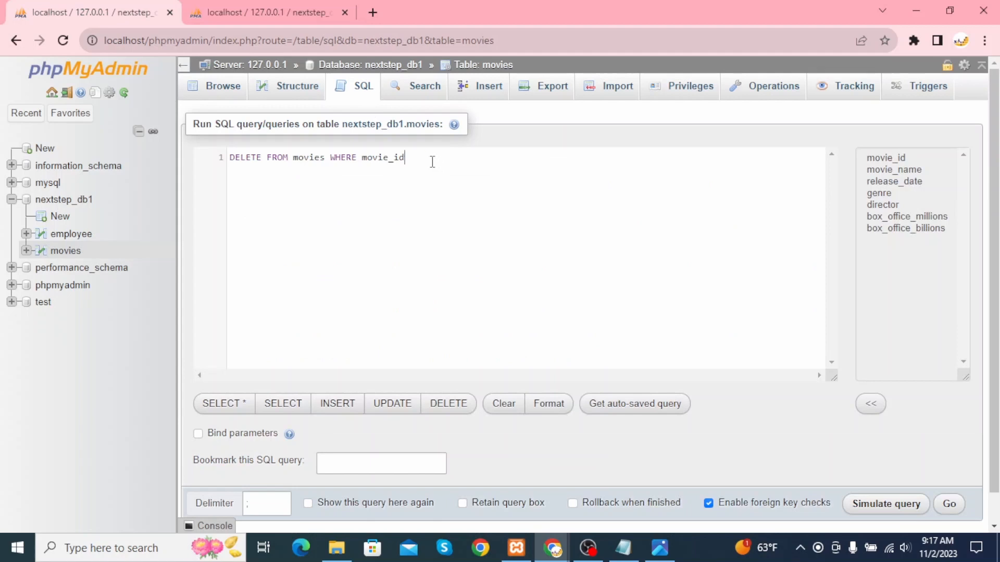
pyautogui.press('BackSpace')
pyautogui.press('BackSpace')
pyautogui.press('BackSpace')
pyautogui.press('BackSpace')
pyautogui.press('BackSpace')
pyautogui.press('BackSpace')
pyautogui.press('BackSpace')
pyautogui.write('ge')
pyautogui.press('Return')
pyautogui.write("= 'Animation';")
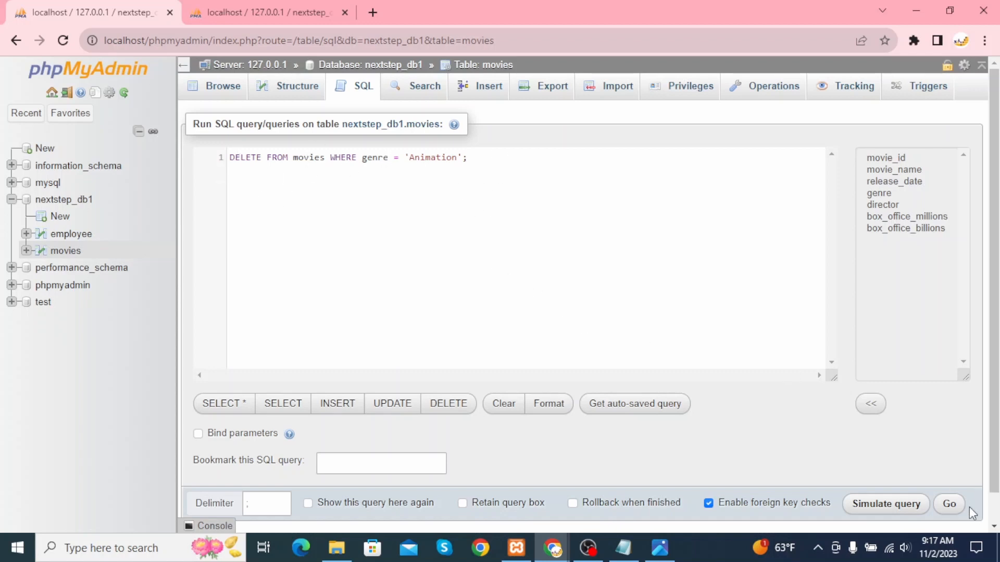
# - Run the DELETE query for the Animation genre, accept the confirmation, and browse the movies table to check the remaining rows
pyautogui.click(950, 504)
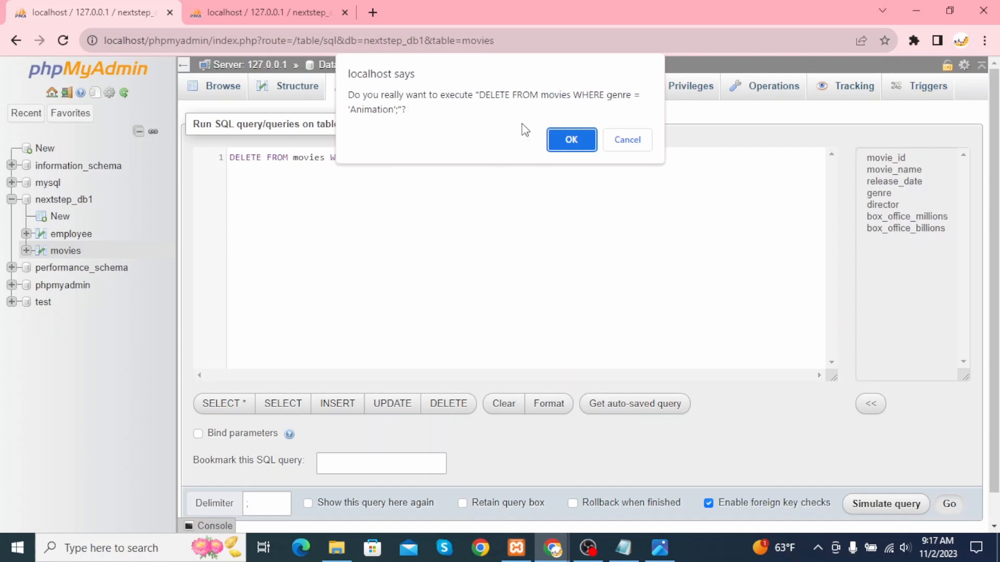
pyautogui.click(572, 142)
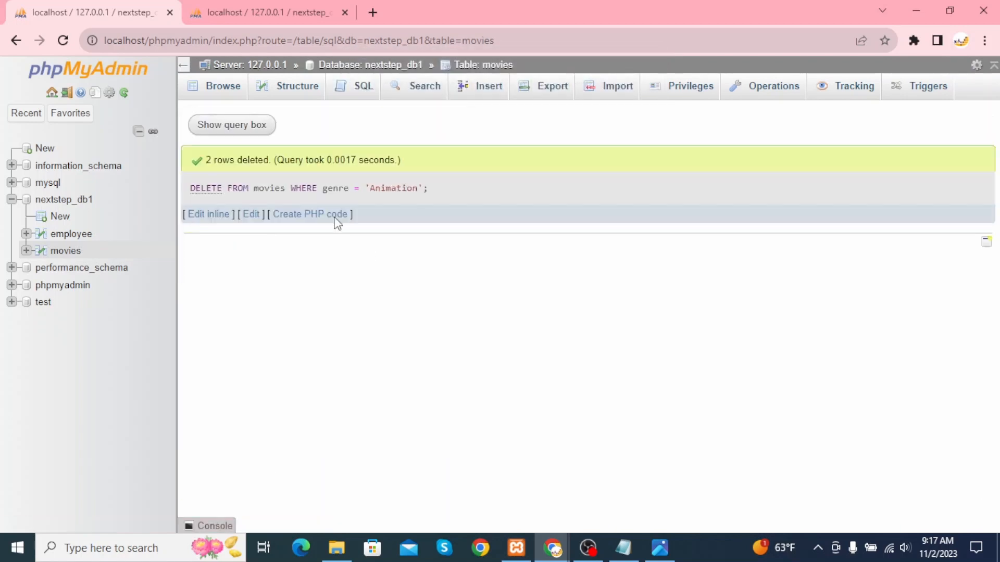
pyautogui.click(224, 86)
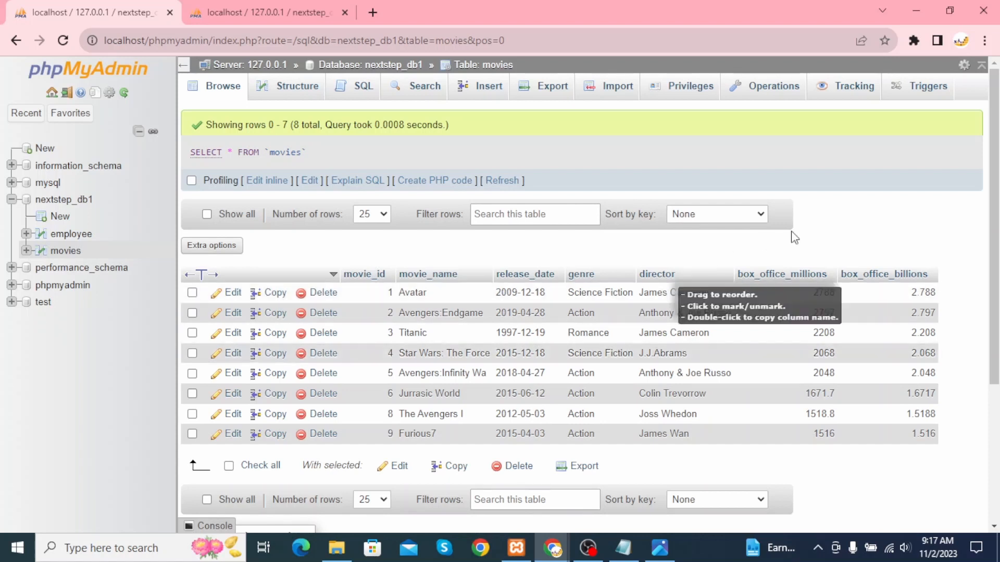
# - Load a DELETE template with an empty WHERE condition for the movies table, and refresh the other tab's listing to review box office values
pyautogui.click(367, 90)
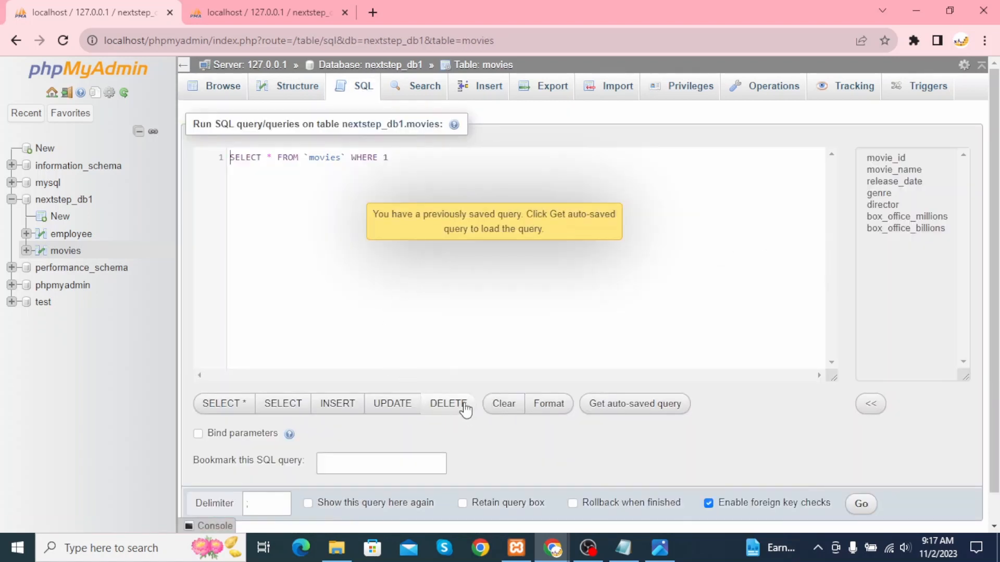
pyautogui.click(446, 406)
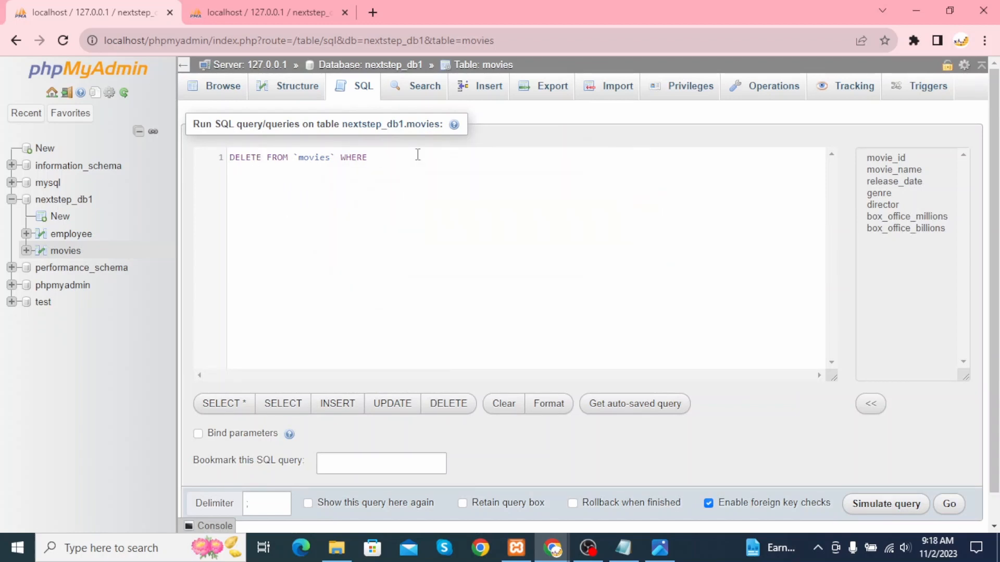
pyautogui.click(259, 19)
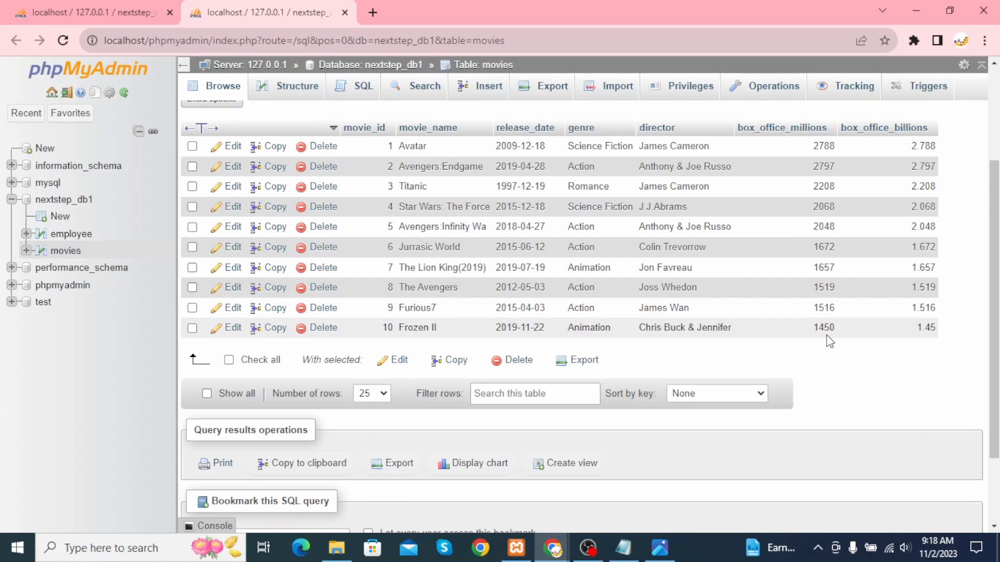
pyautogui.click(62, 40)
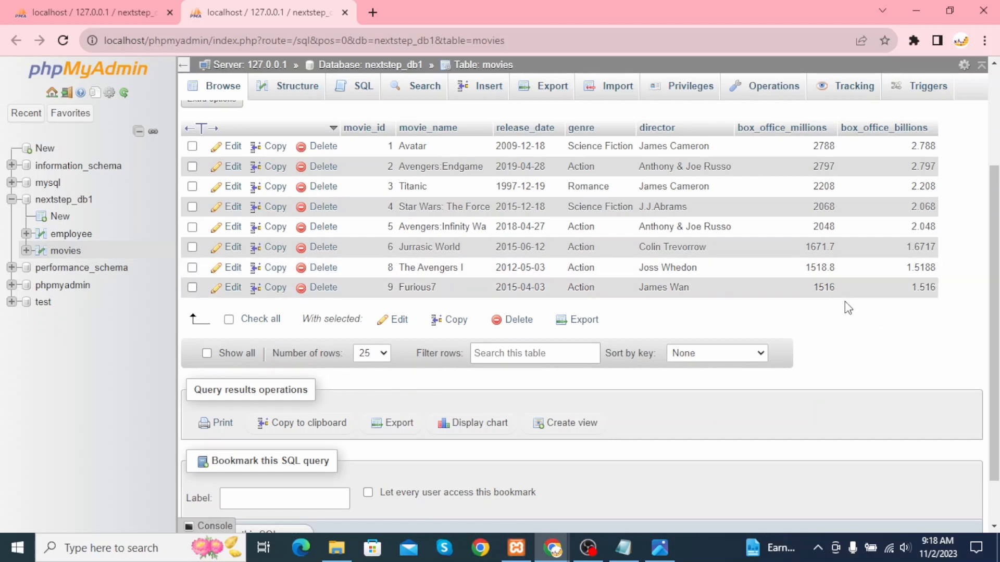
pyautogui.click(112, 8)
# - Complete the DELETE statement with the condition box_office_millions<1600;
pyautogui.write('bo')
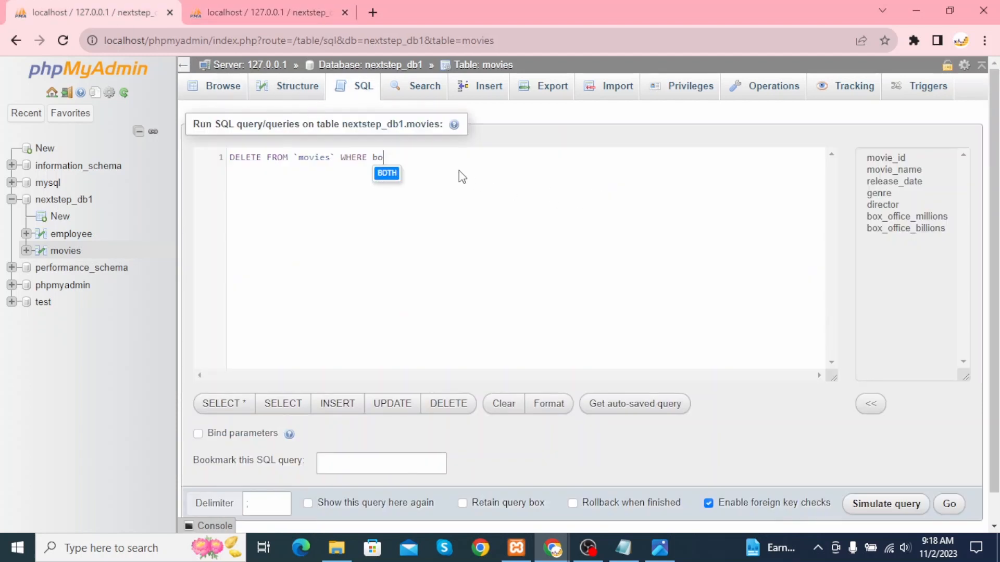
pyautogui.write('x')
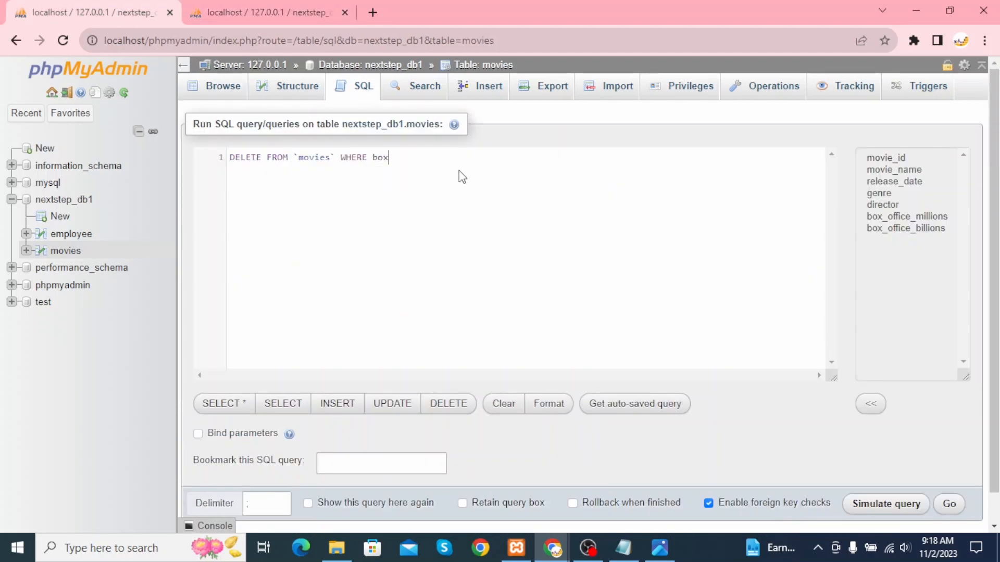
pyautogui.write('_office_millions<')
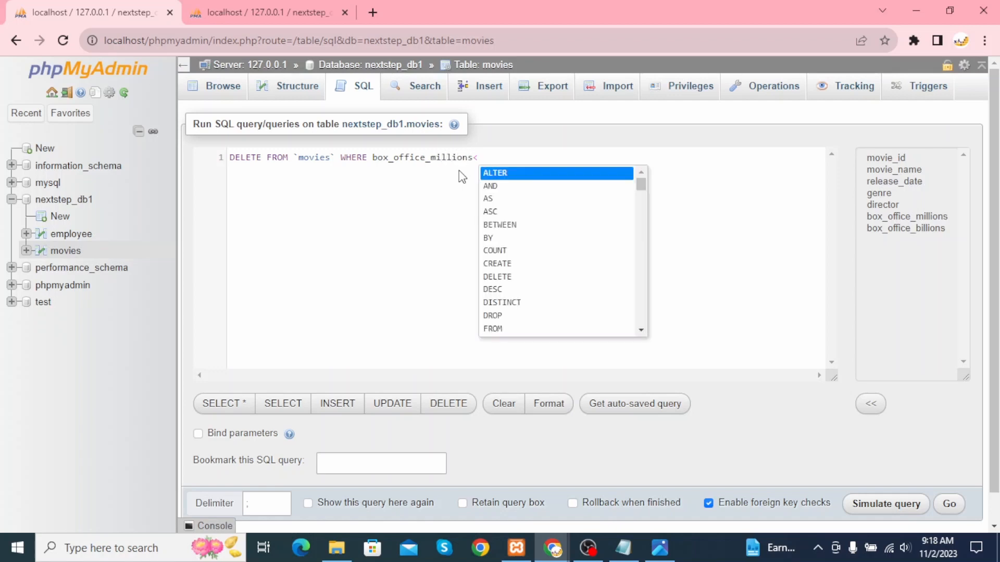
pyautogui.write('1600')
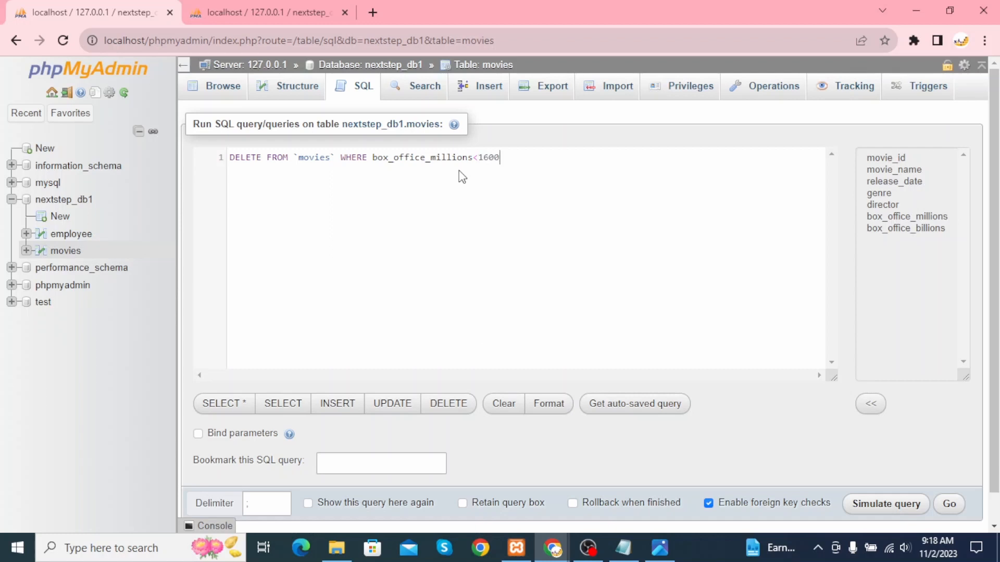
pyautogui.write(';')
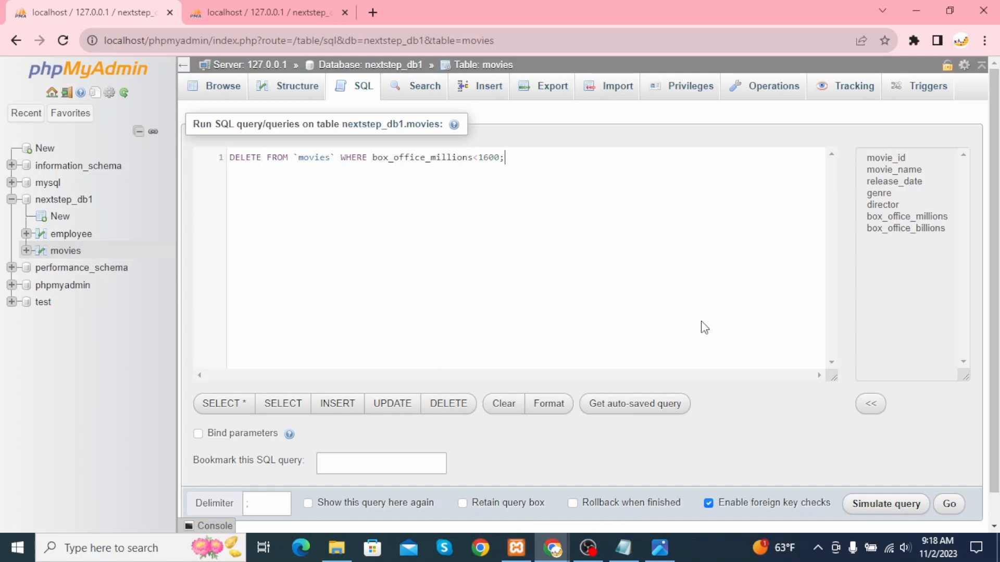
# - Run and confirm the DELETE query for movies below 1600 million, and compare the remaining rows with Movies.PNG
pyautogui.click(951, 505)
pyautogui.click(595, 145)
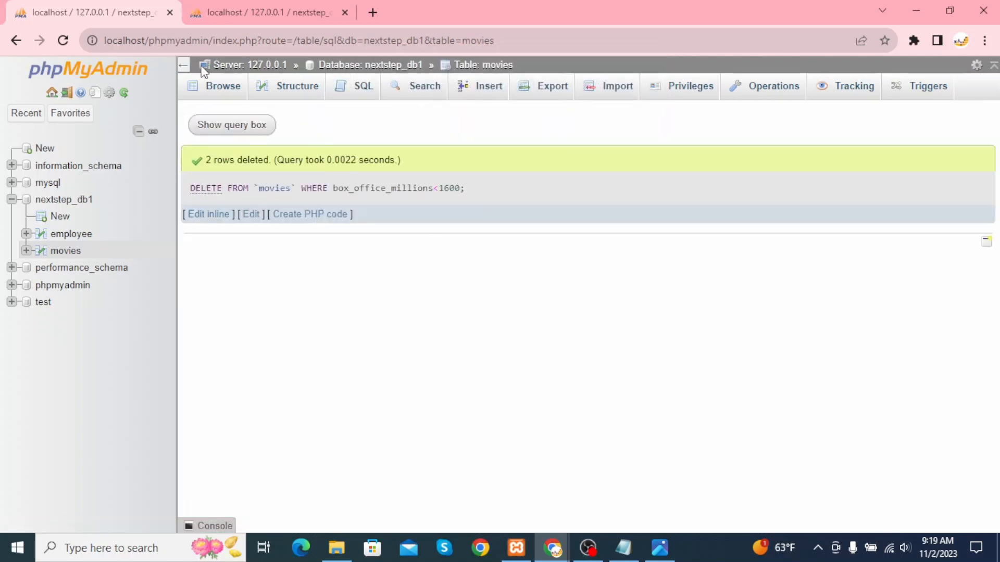
pyautogui.click(225, 89)
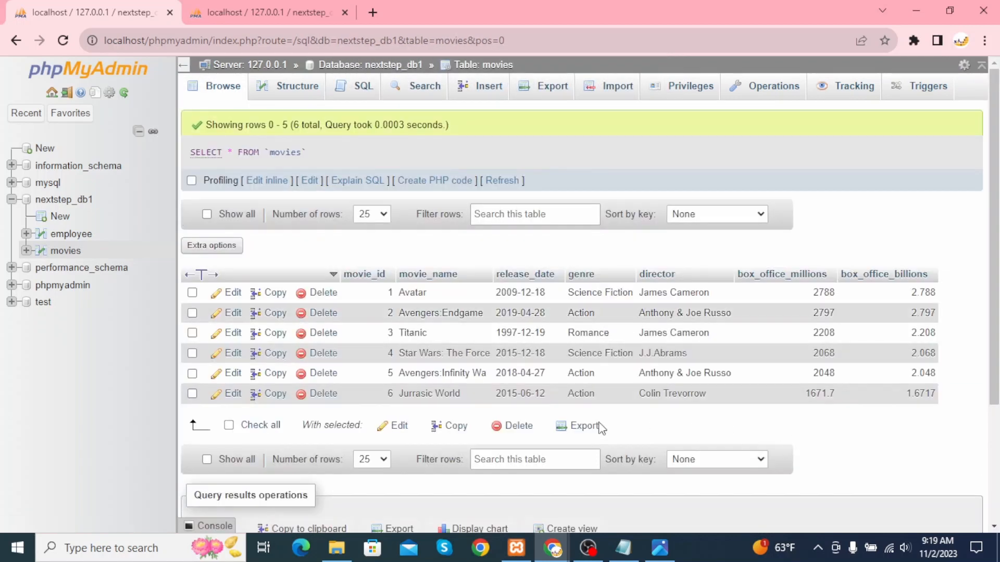
pyautogui.click(659, 547)
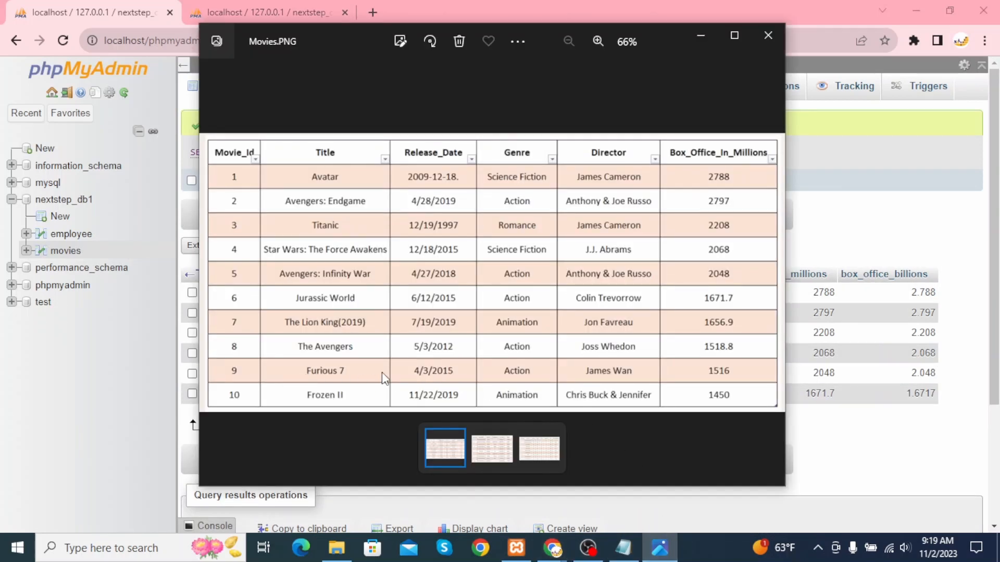
pyautogui.click(701, 36)
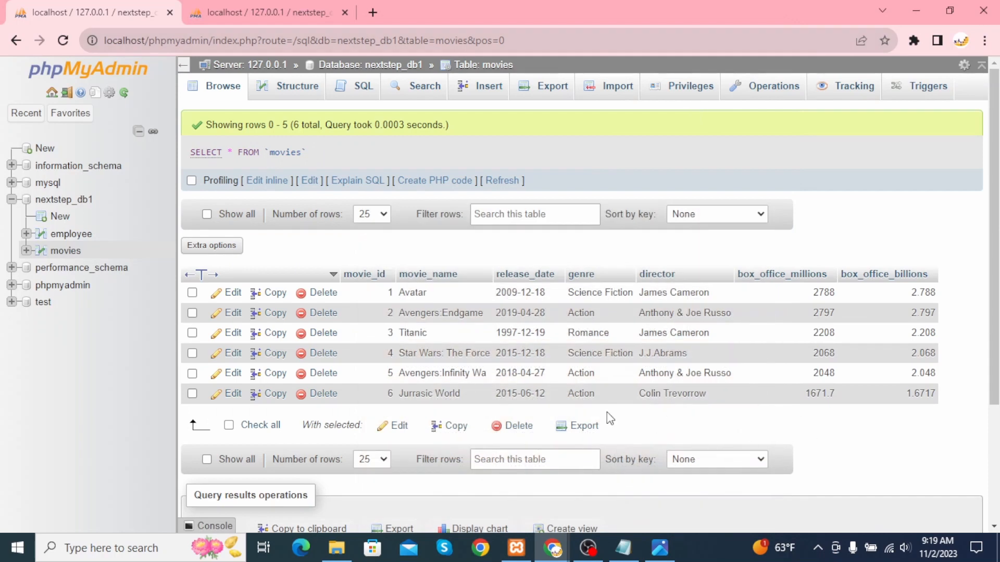